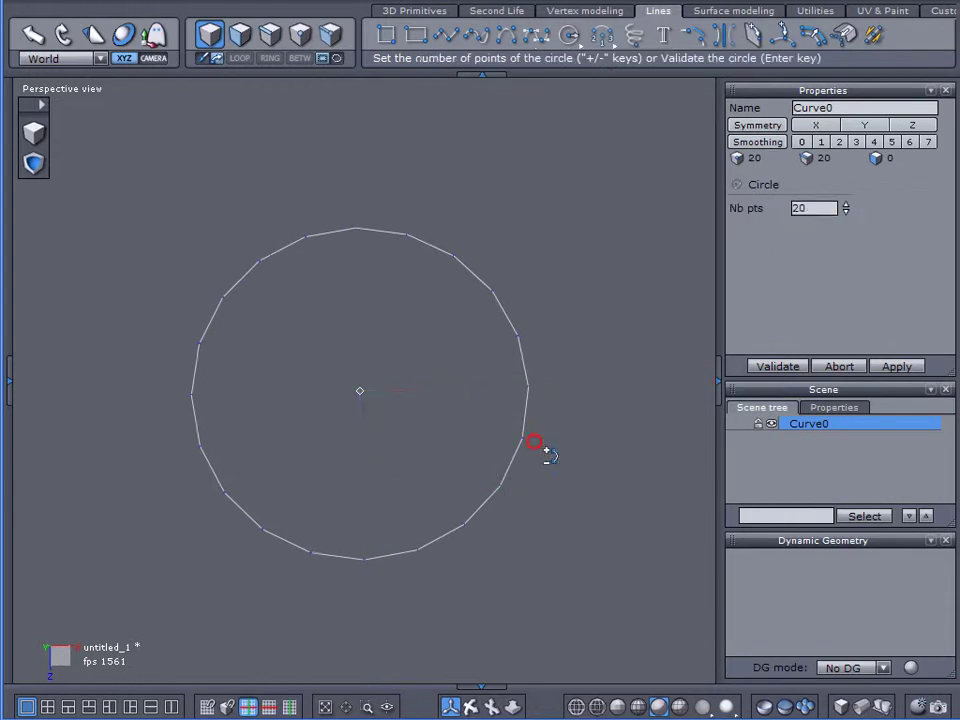
Validate the 20-point circle and move it upward along the Y axis.
left_click(779, 367)
middle_click_drag(514, 493, 536, 202)
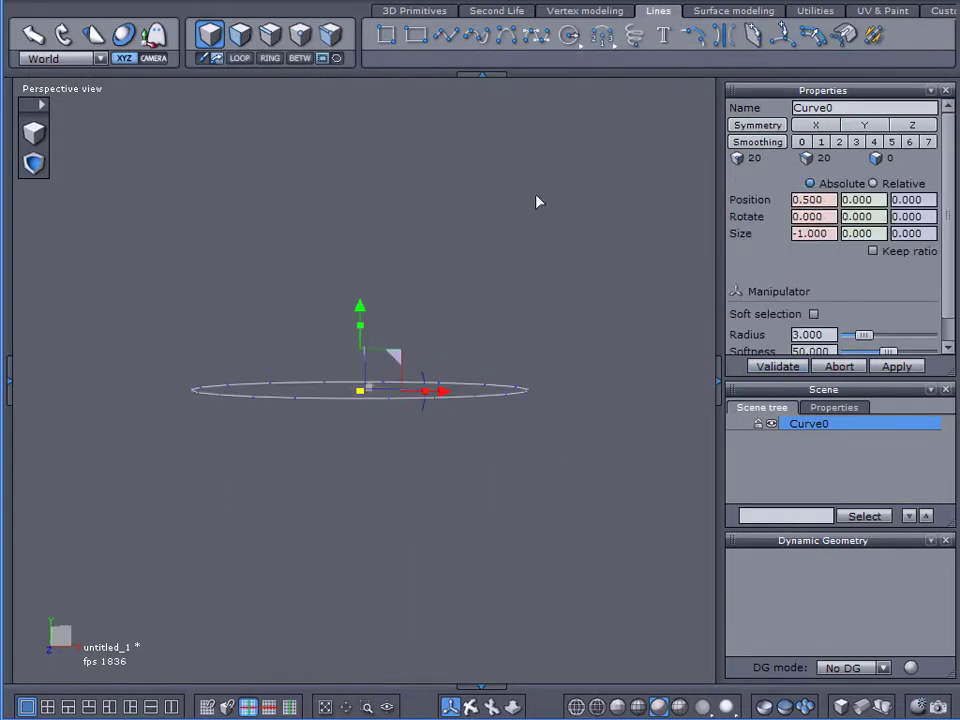
left_click_drag(364, 318, 376, 190)
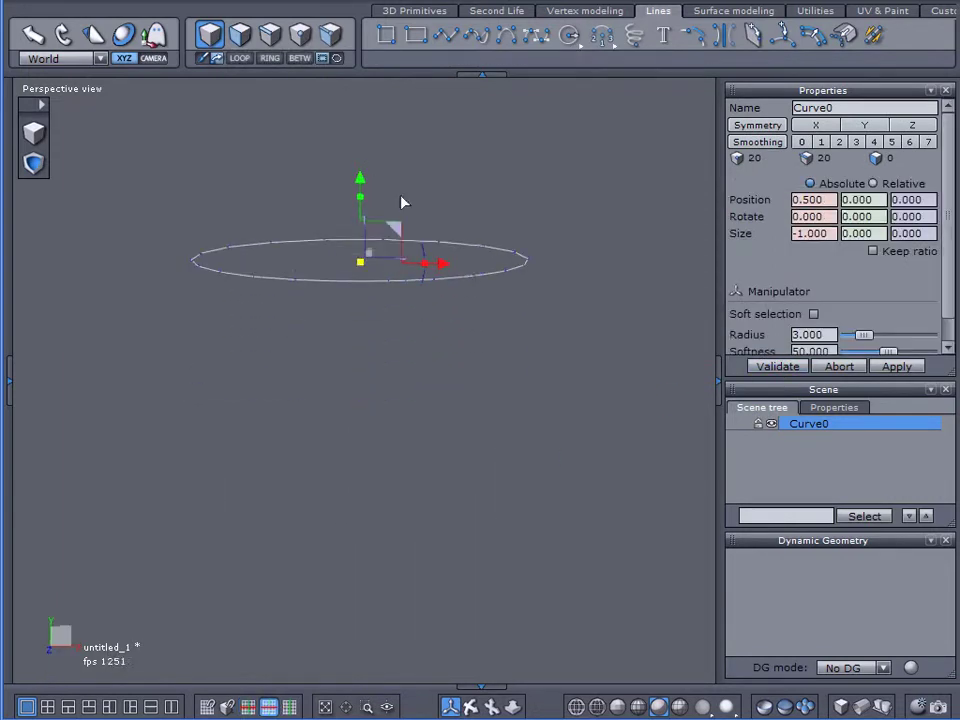
middle_click_drag(445, 333, 535, 229)
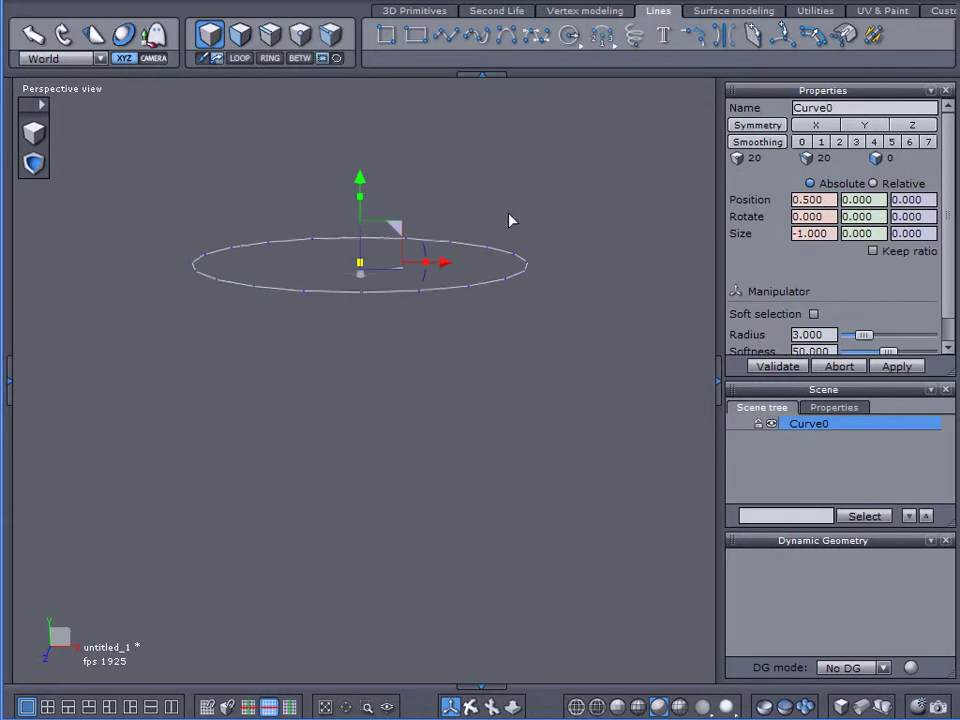
middle_click_drag(574, 154, 590, 123)
Sweep/Extrude the circle straight down a short distance to form the pot's vertical rim band.
left_click(576, 12)
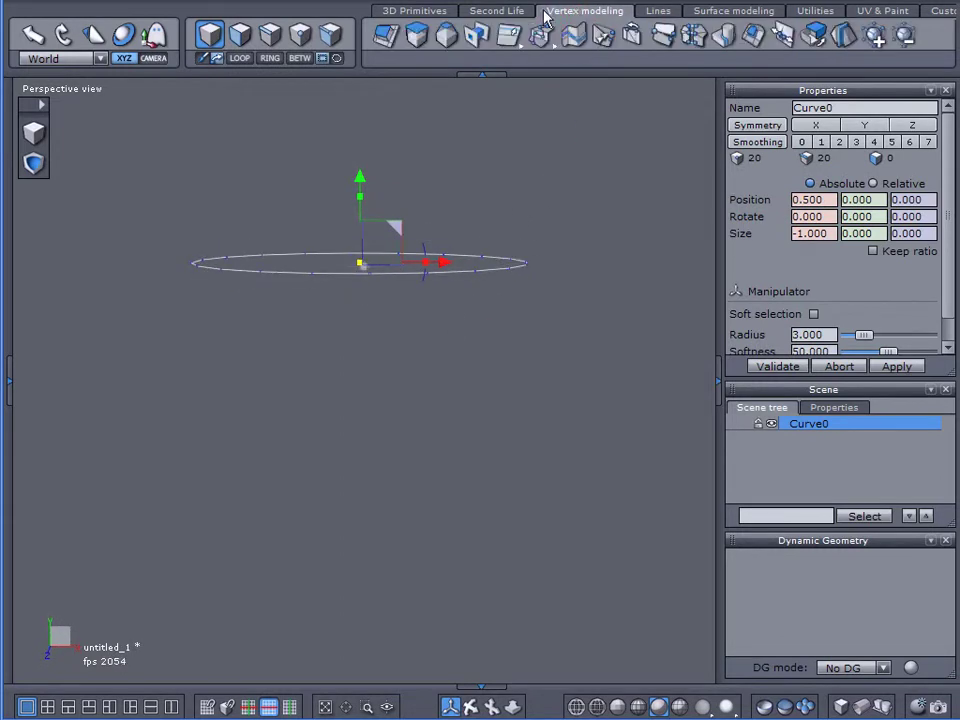
left_click(417, 36)
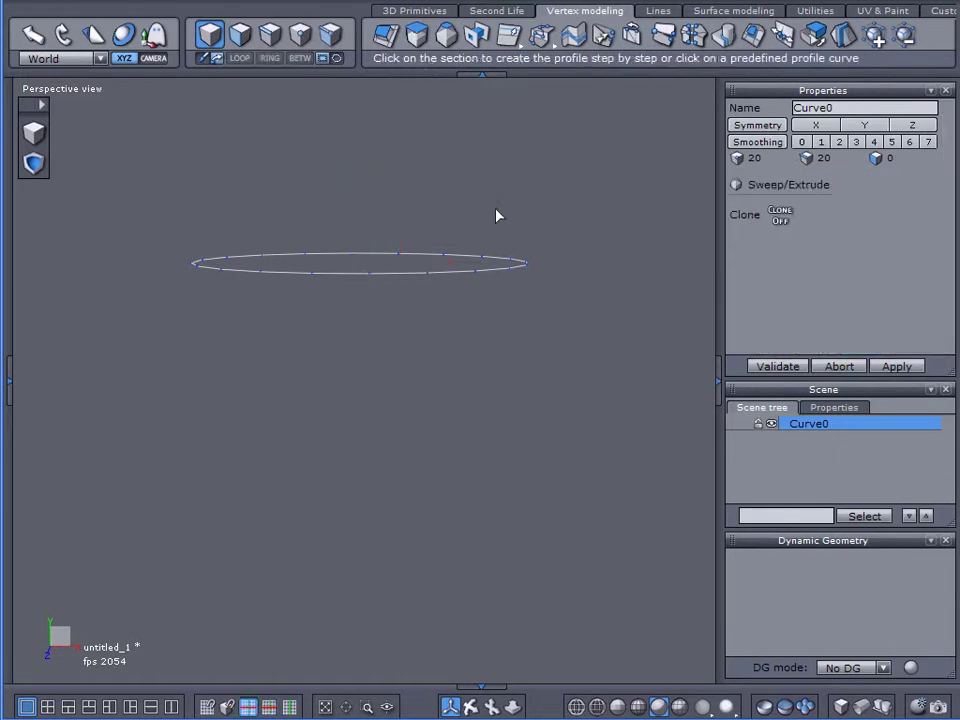
left_click(496, 265)
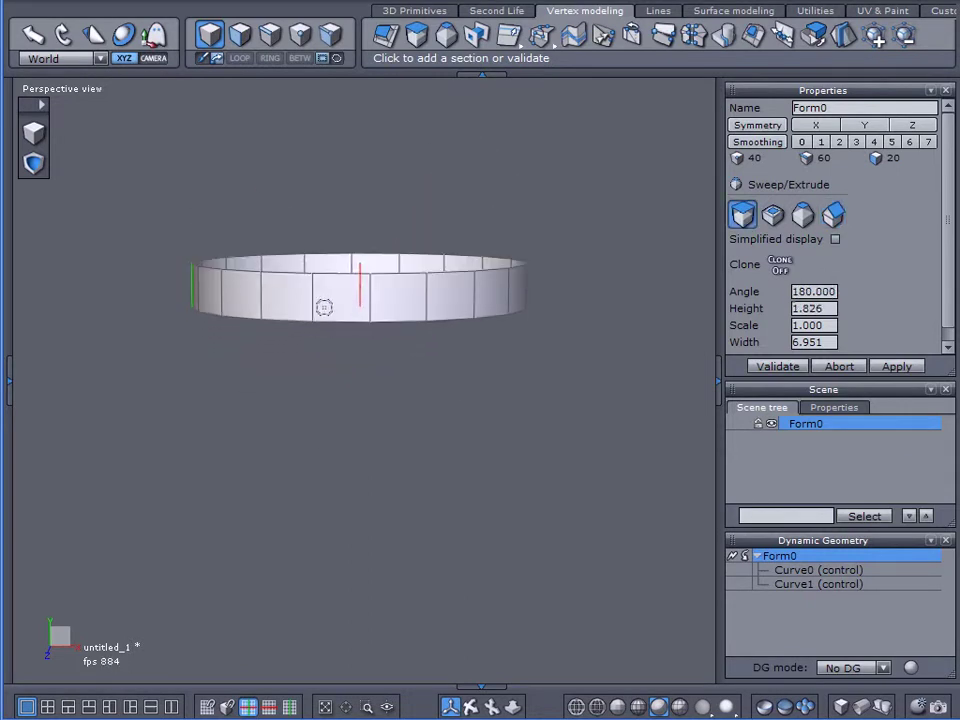
left_click(324, 302)
Add a flat inward section at the rim's lower edge, with height 0 and scale about 0.93.
middle_click_drag(376, 358, 392, 238)
key("ctrl")
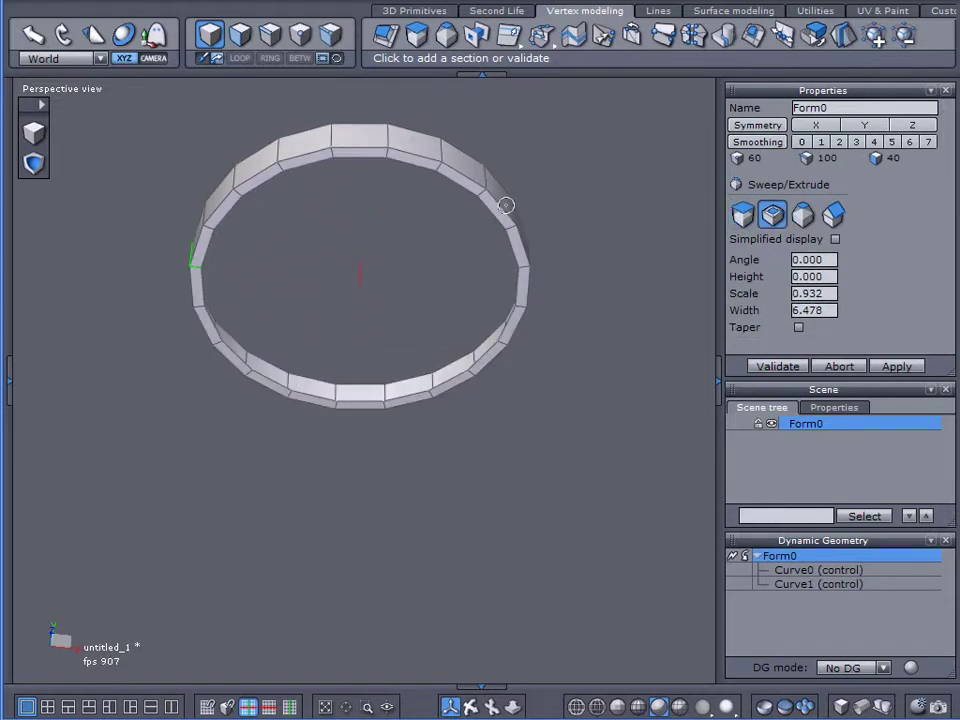
left_click(506, 205)
Extrude the tapered pot wall downward about 8.9 units with scale about 0.62, and validate the shape.
middle_click_drag(506, 205, 439, 445)
key("ctrl")
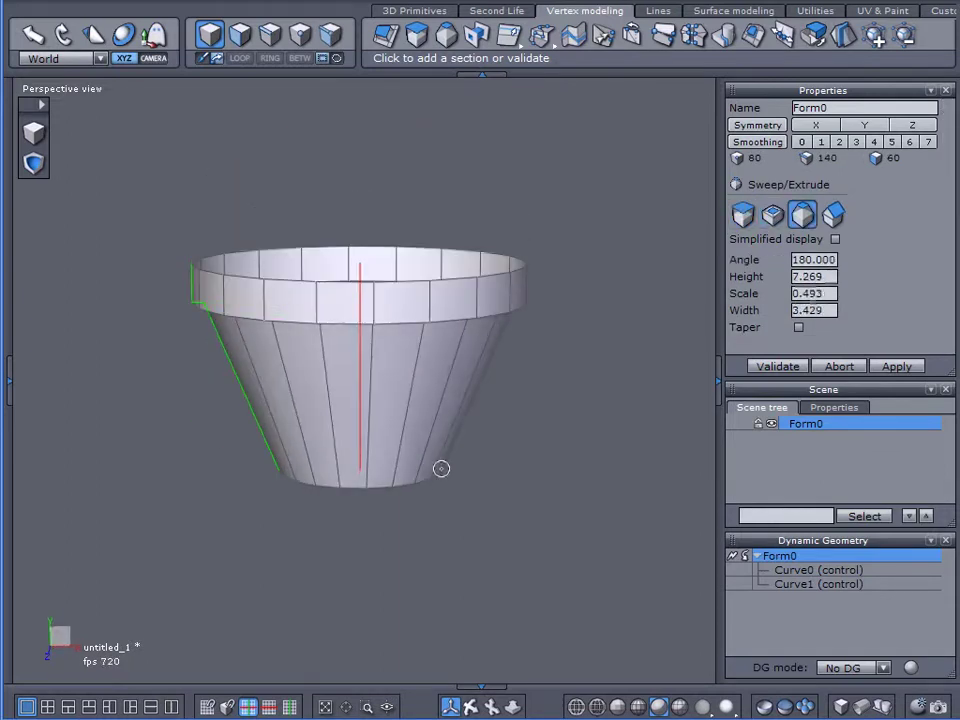
middle_click_drag(446, 491, 452, 455)
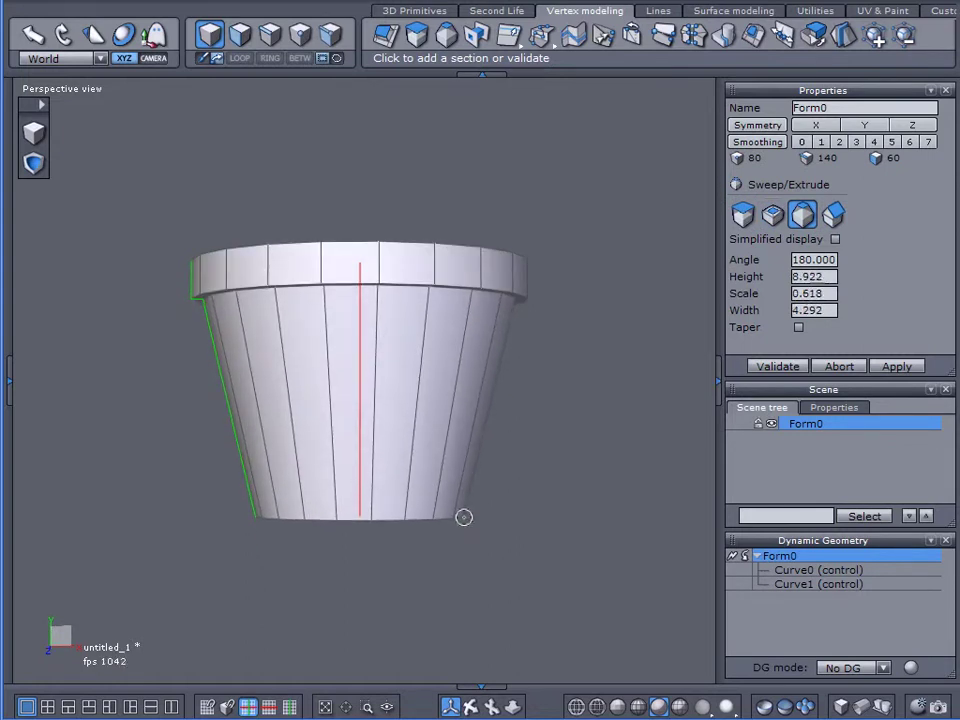
left_click(777, 367)
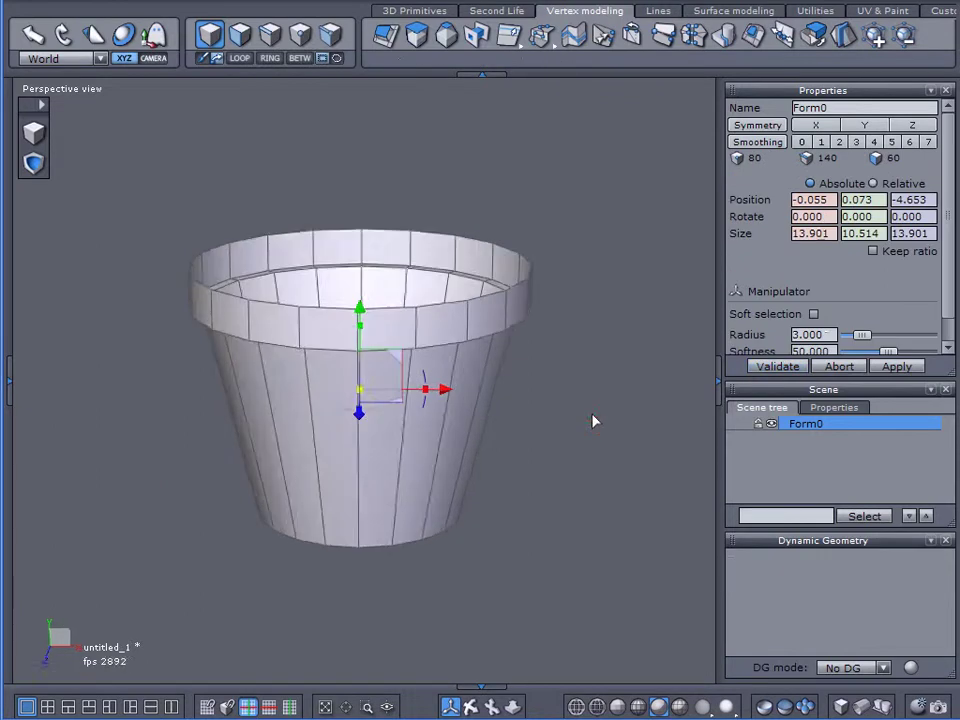
Select the edge loop where the wall meets the rim's underside and extract parallel edge loops on both sides of it.
middle_click_drag(620, 308, 632, 214)
scroll(461, 221, "up", 5)
left_click(271, 34)
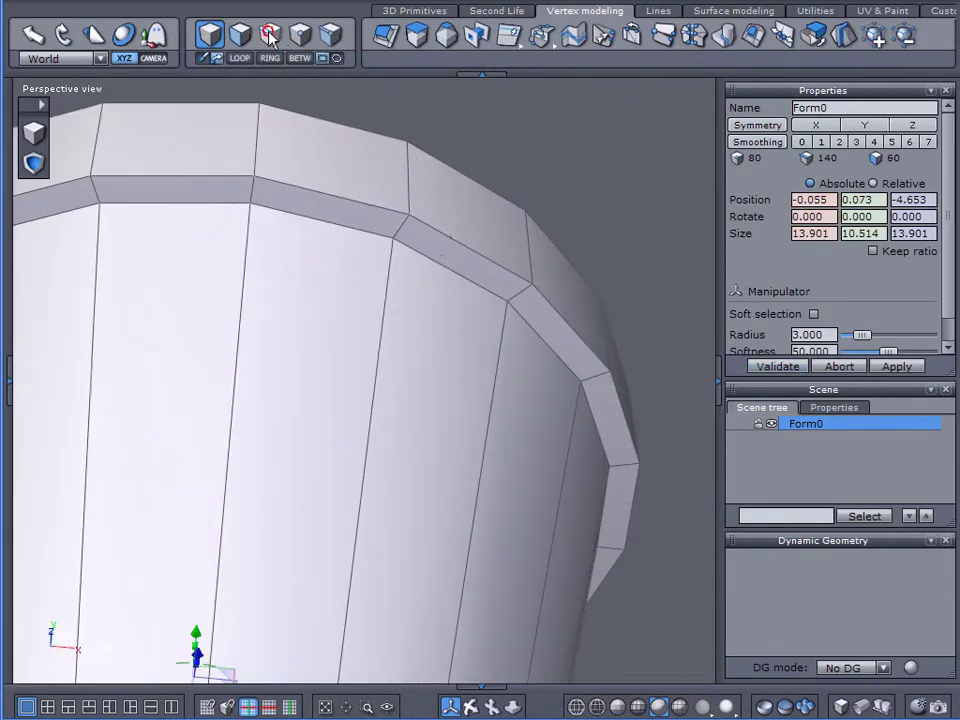
left_click(318, 222)
double_click(318, 222)
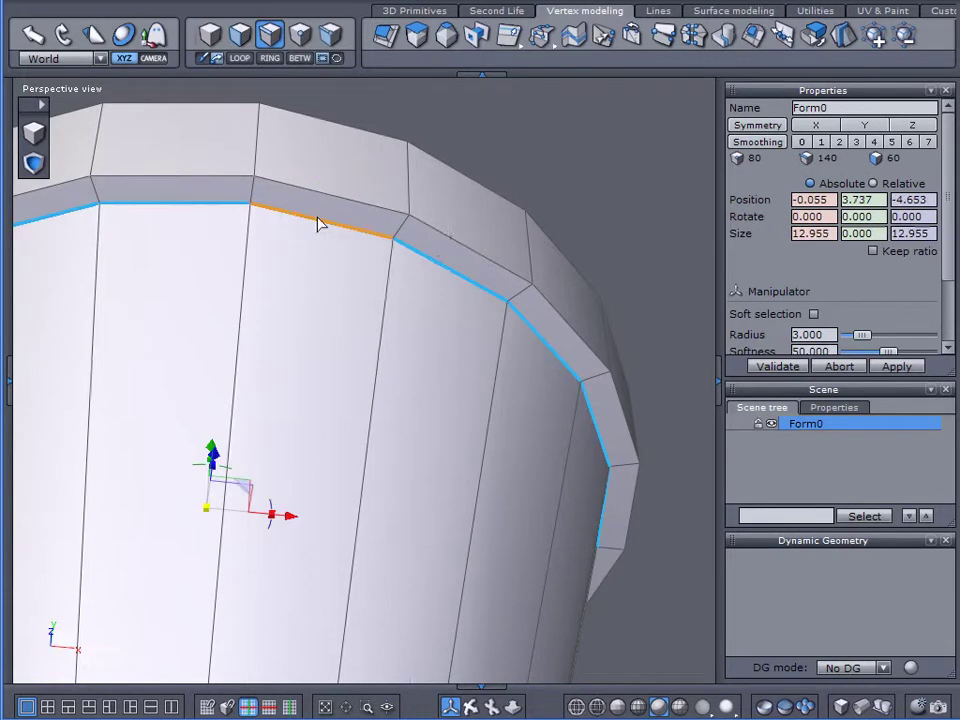
left_click(508, 36)
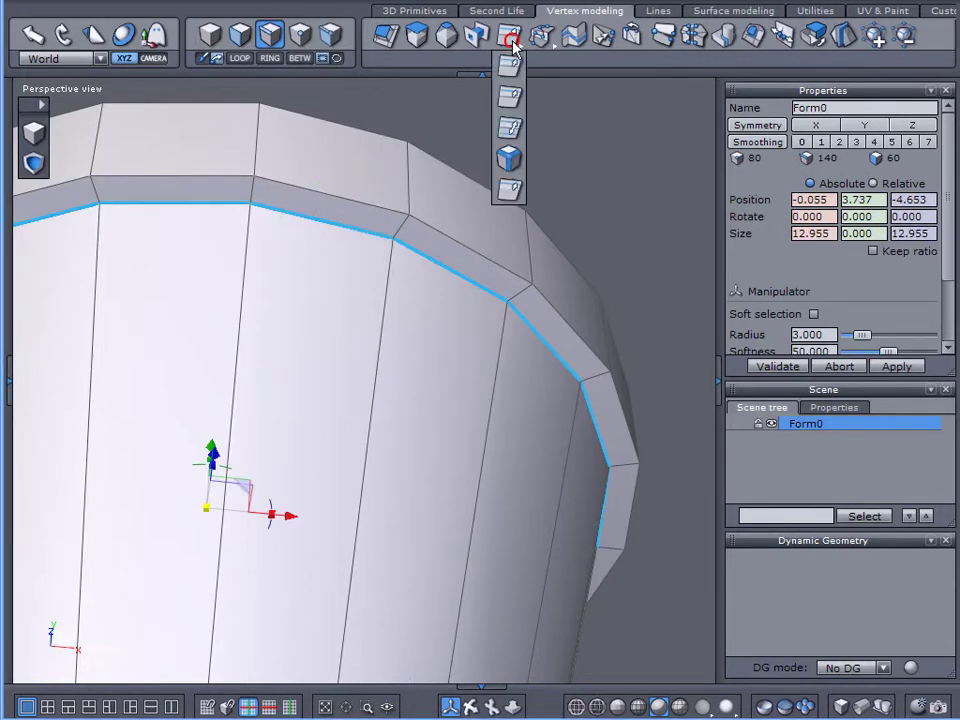
left_click(509, 127)
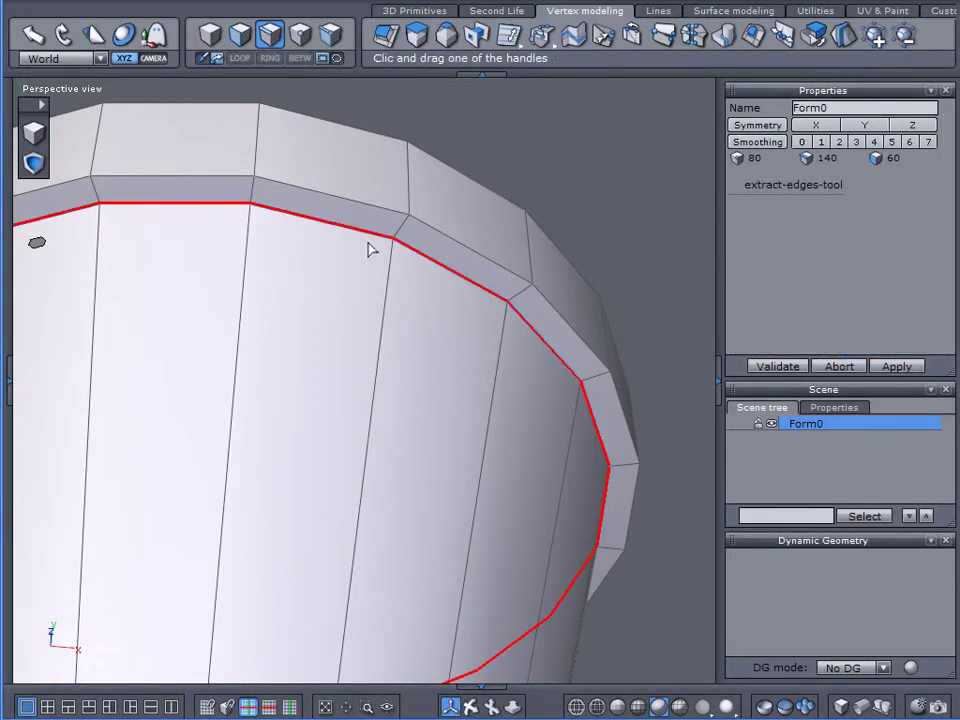
left_click_drag(371, 240, 377, 208)
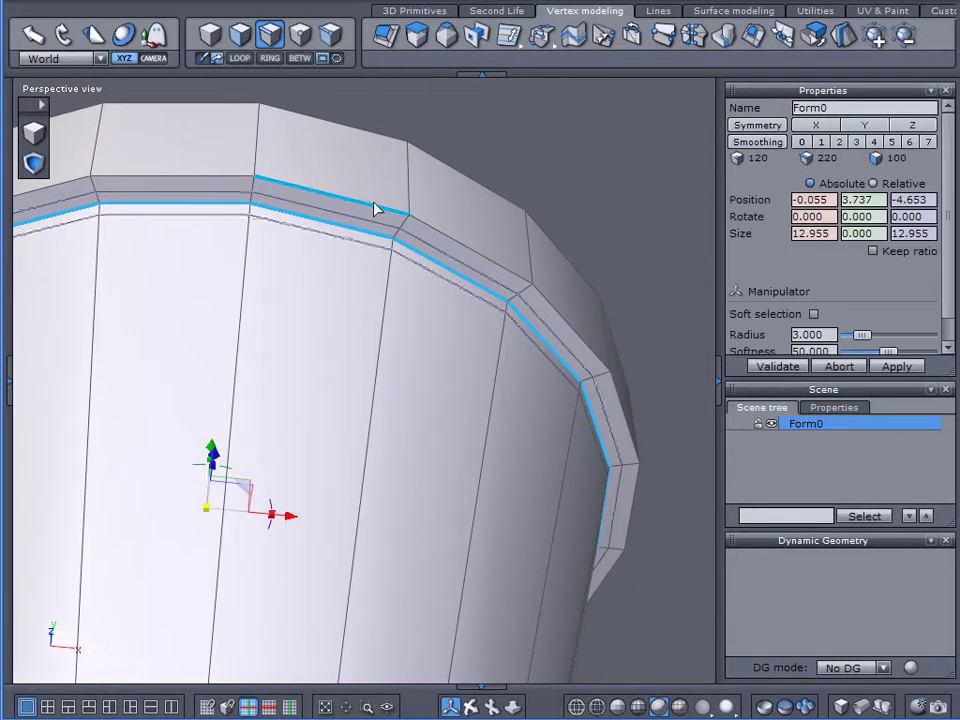
Select the outer lower edge loop of the rim and extract a parallel edge loop just above it on the rim band.
left_click(385, 206)
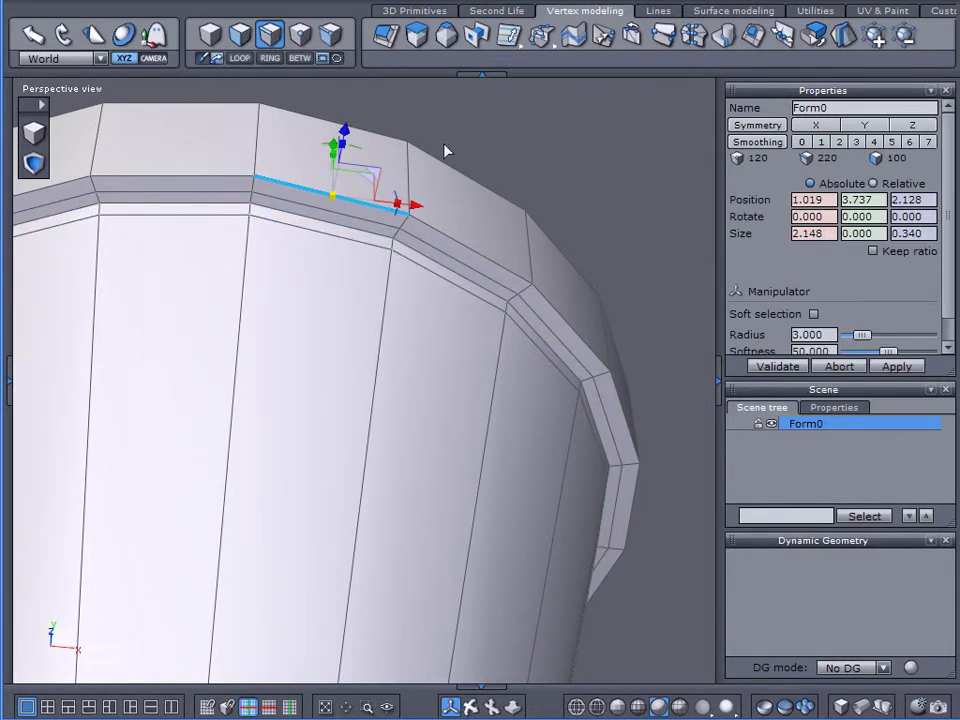
key("l")
left_click(510, 43)
left_click(508, 62)
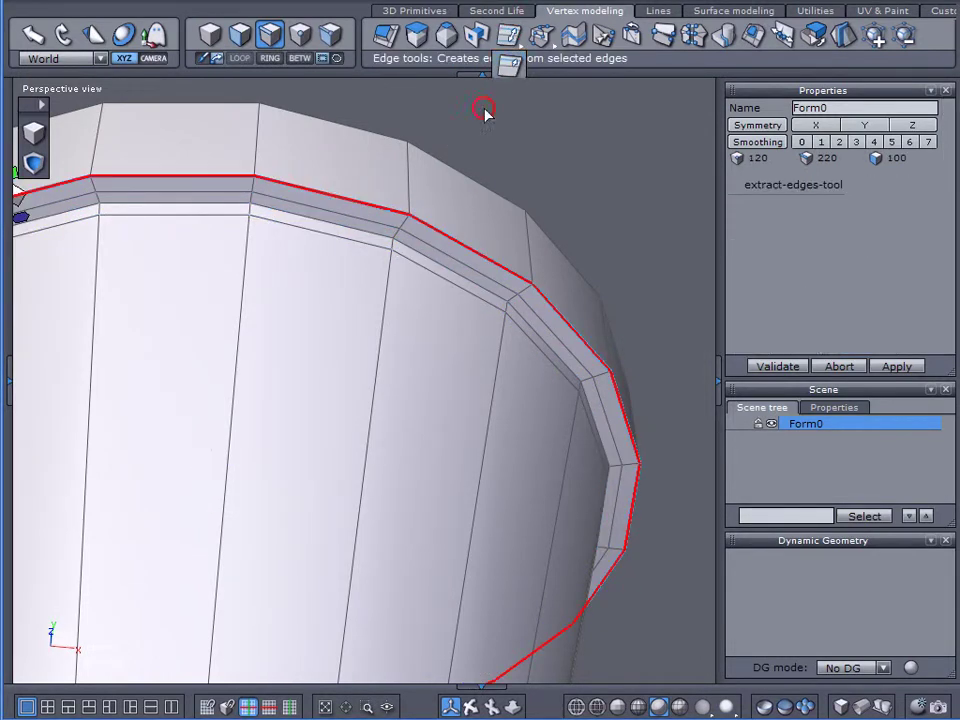
left_click_drag(367, 204, 375, 194)
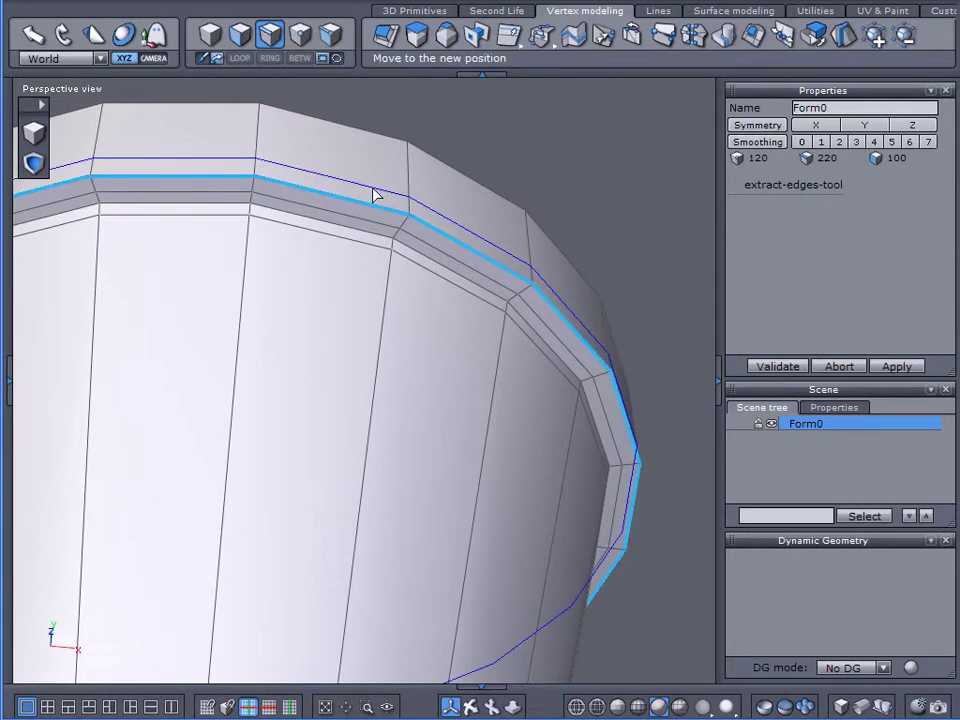
Apply smoothing level 2 to the pot and validate it.
left_click(838, 142)
scroll(585, 206, "down", 1)
middle_click_drag(553, 239, 522, 366)
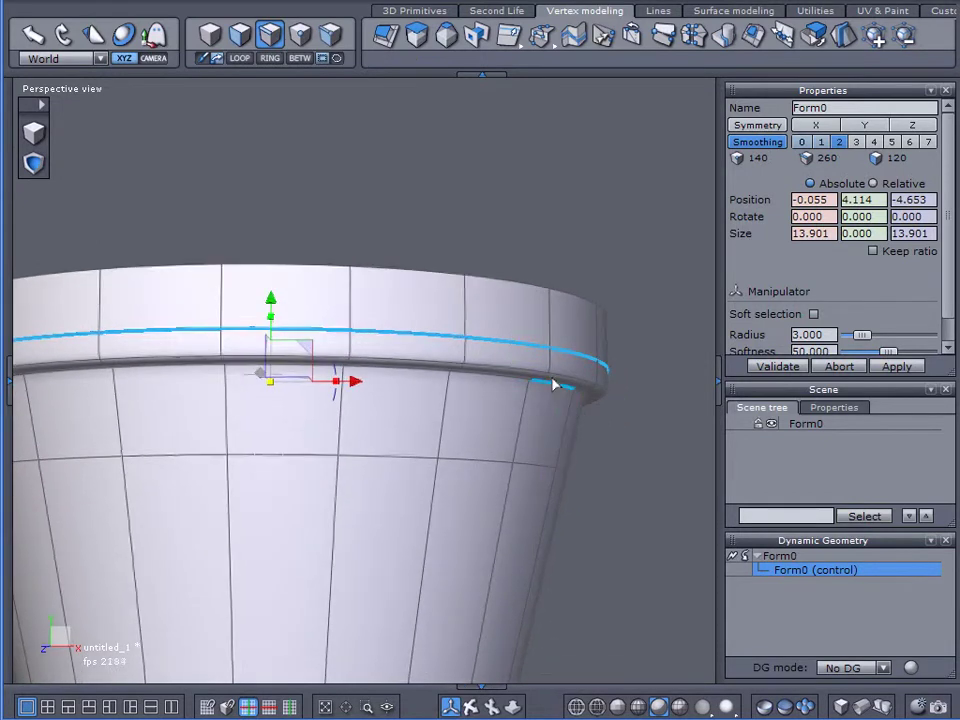
left_click(785, 368)
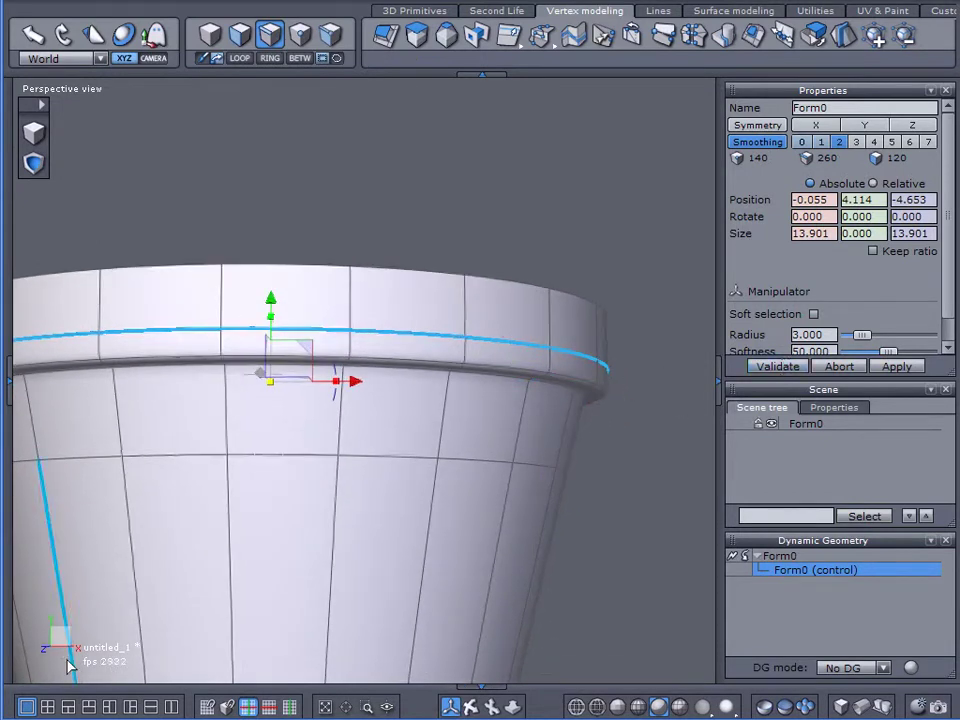
Examine the smoothed rim and its underside up close, from the side and from above.
scroll(630, 385, "up", 4)
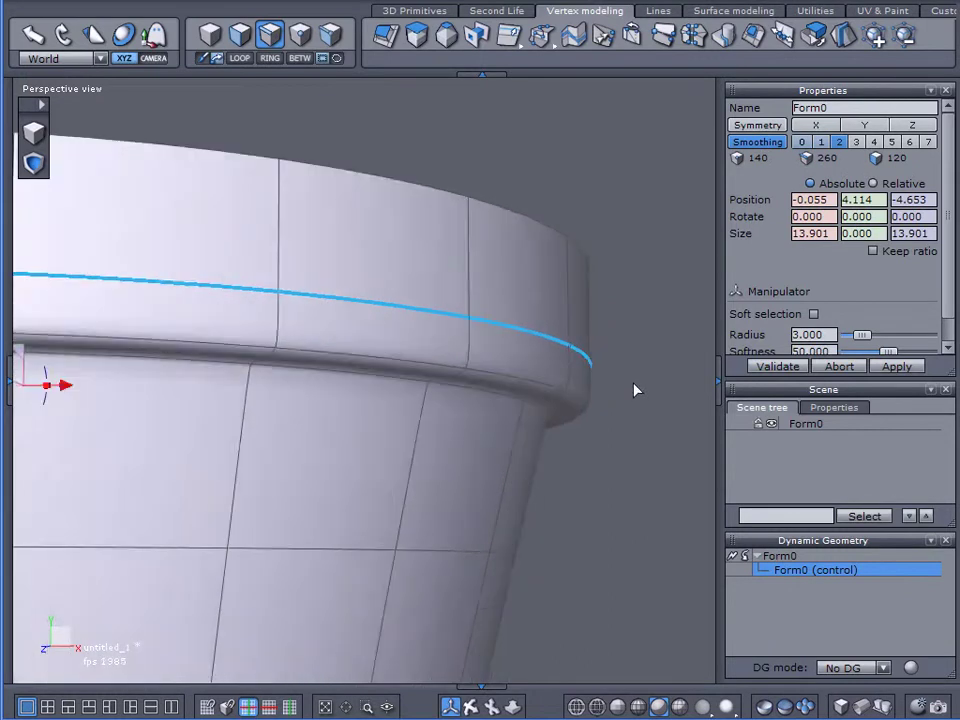
middle_click_drag(604, 439, 586, 422)
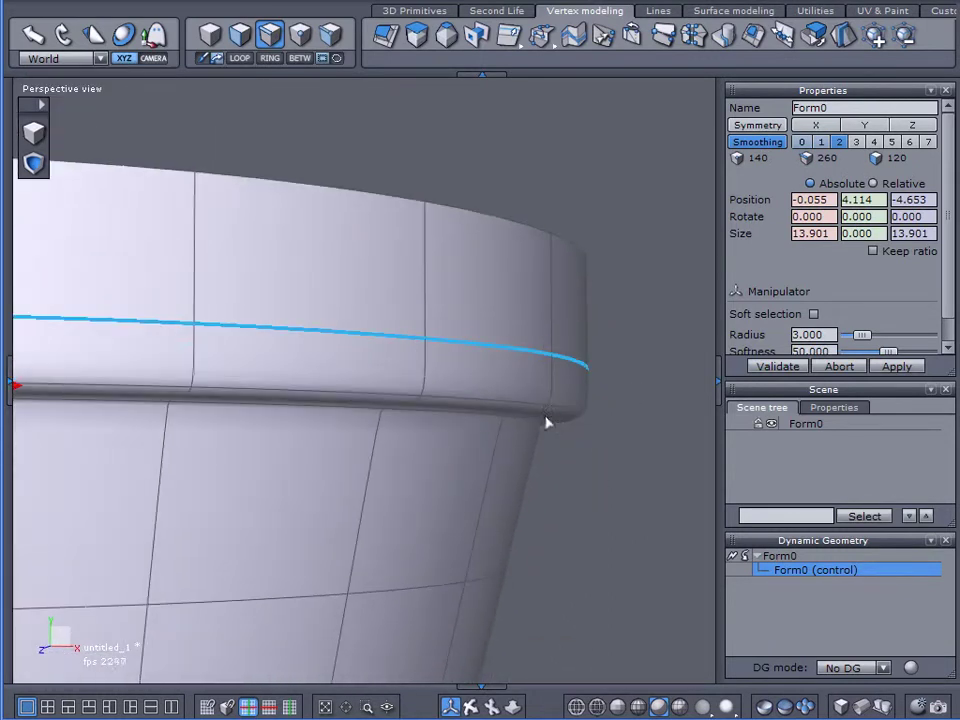
middle_click_drag(578, 437, 589, 493)
scroll(589, 493, "down", 3)
left_click(754, 483)
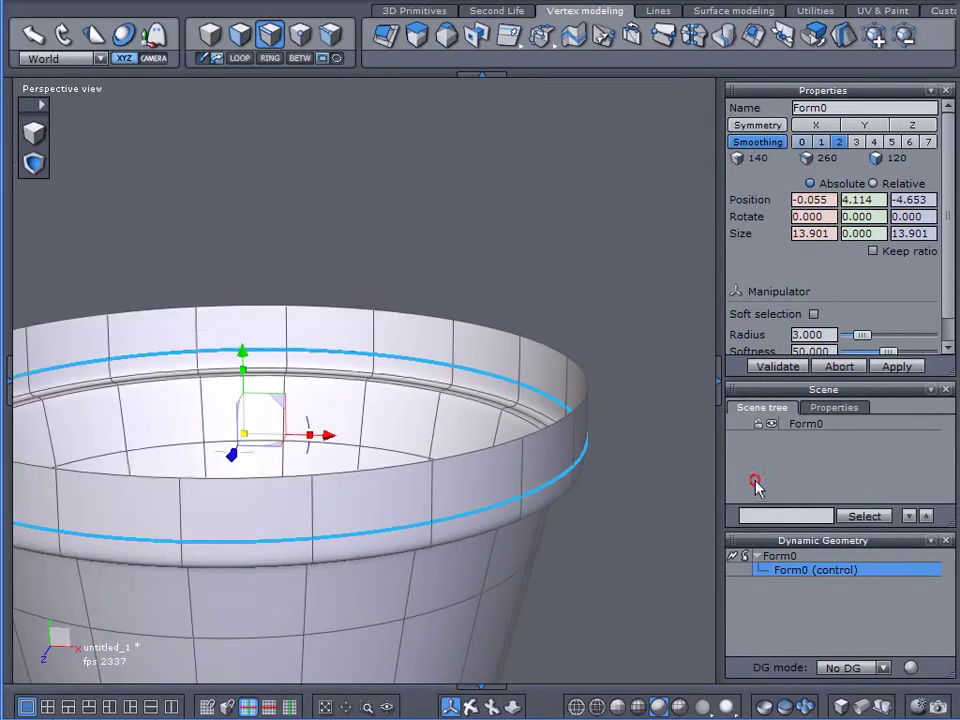
scroll(622, 478, "down", 2)
middle_click_drag(622, 478, 435, 356)
Duplicate the whole pot in place, hide one copy, and select the visible one.
left_click(433, 357)
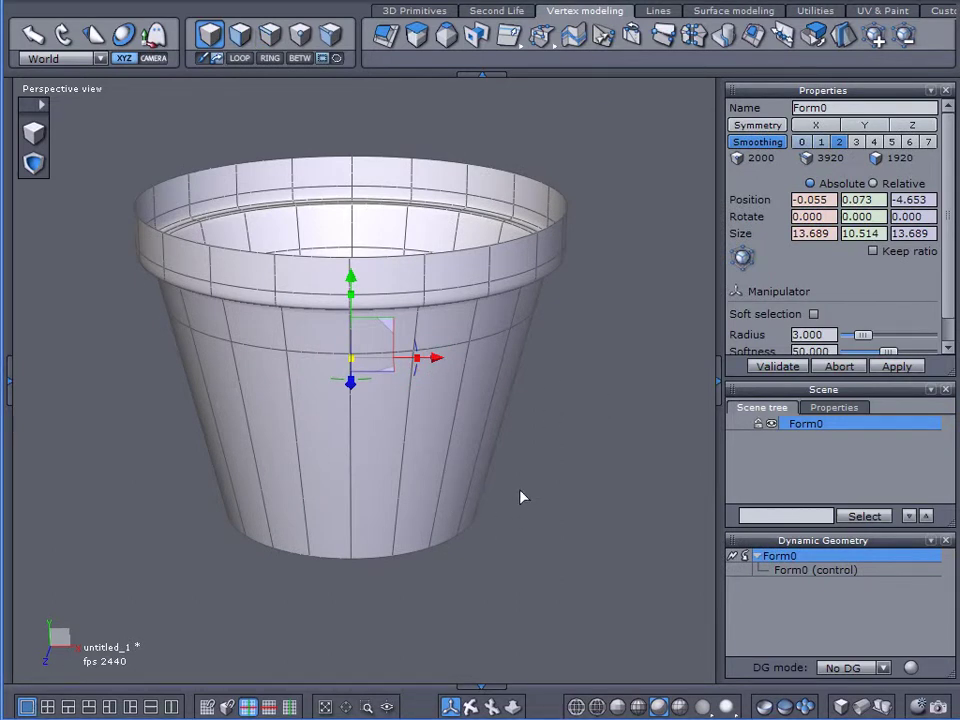
middle_click_drag(521, 499, 528, 423)
key("ctrl+v")
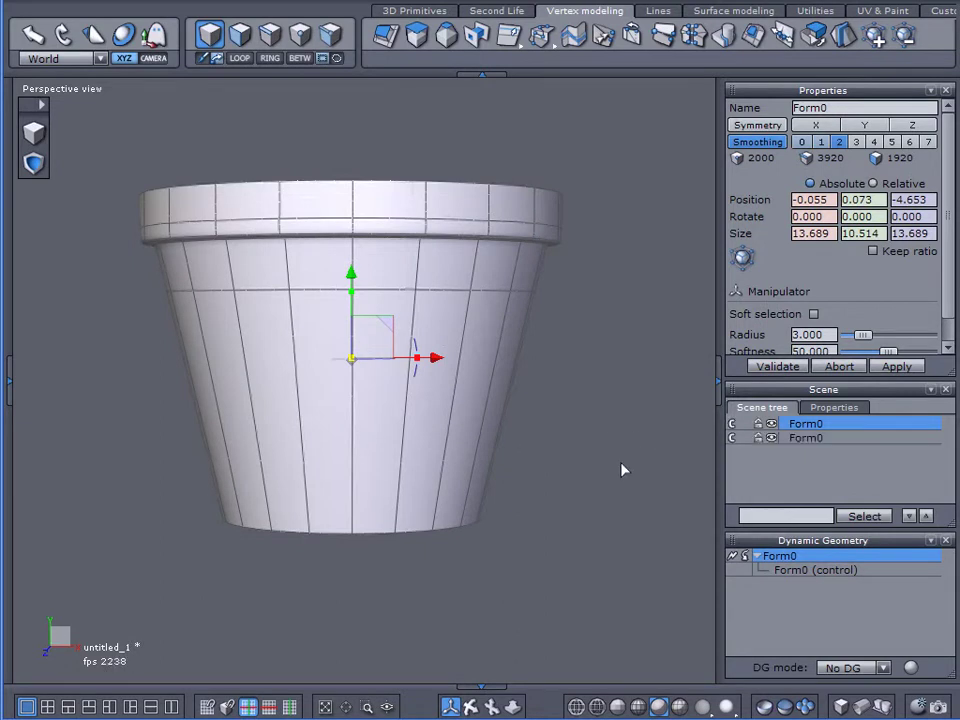
left_click(770, 425)
left_click(788, 440)
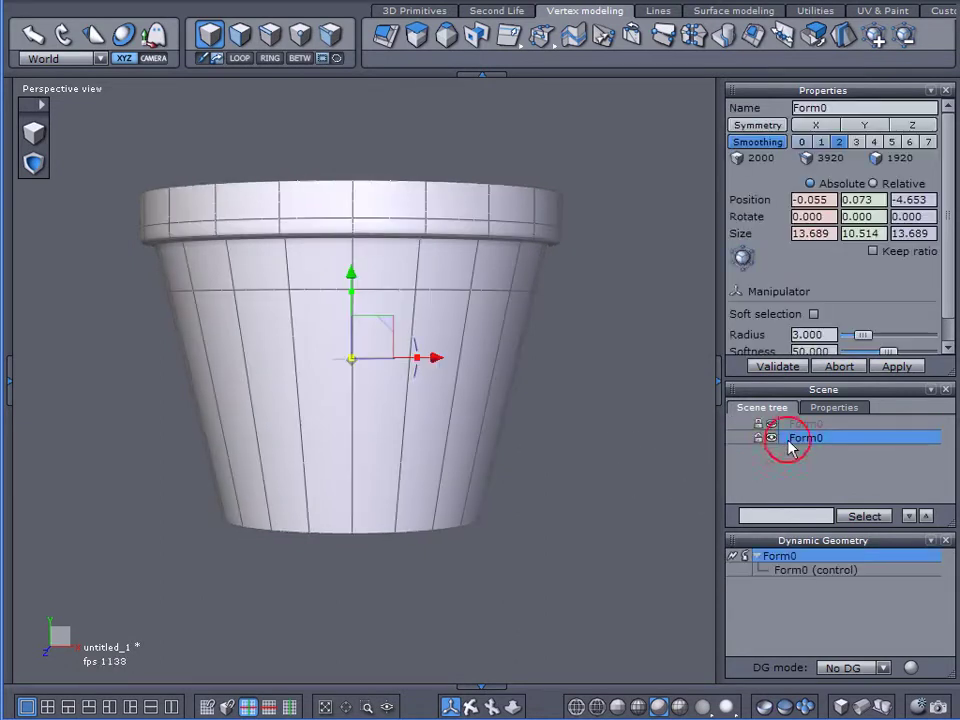
Collapse the visible pot's dynamic geometry so the level 2 smoothing becomes actual mesh.
left_click(750, 560)
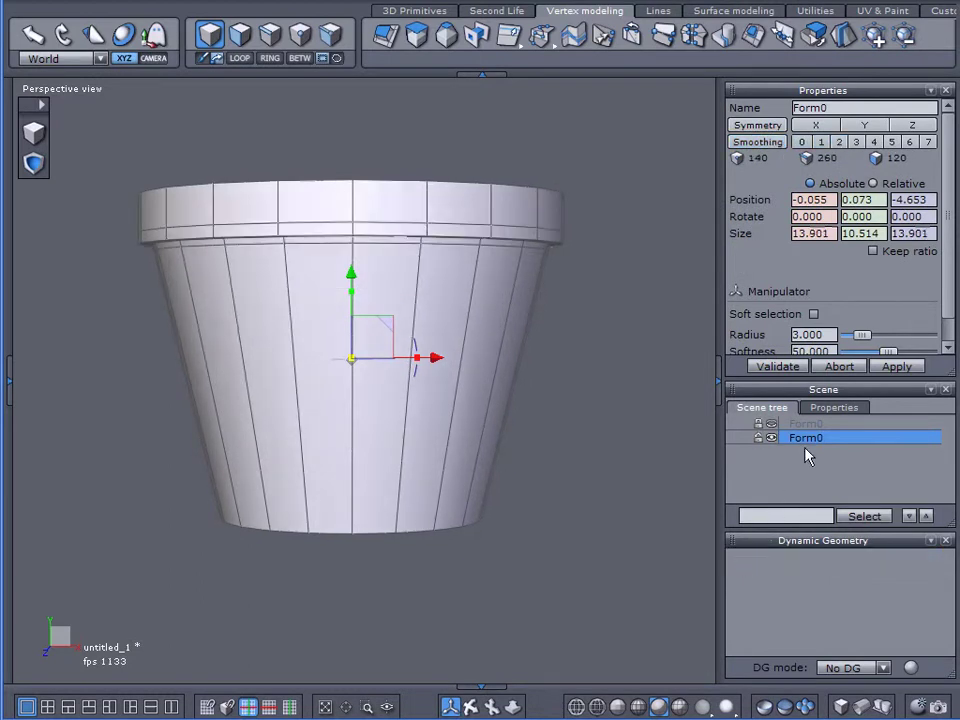
key("ctrl+z")
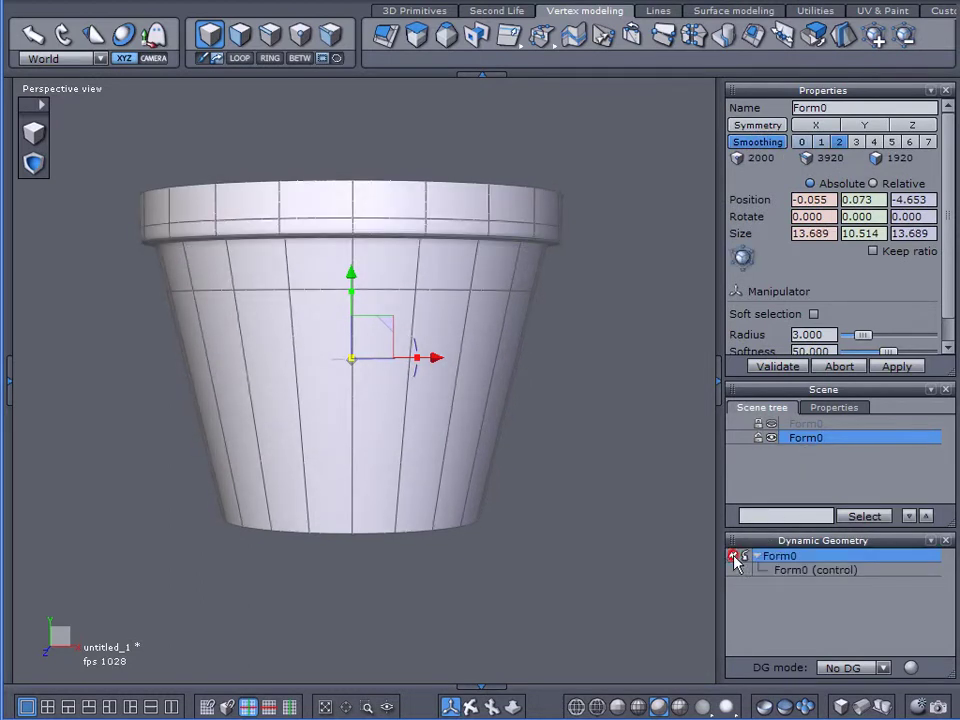
left_click(738, 559)
With free Tesselate, cut a jagged crack line from the pot's top edge down across the rim band.
scroll(405, 330, "up", 2)
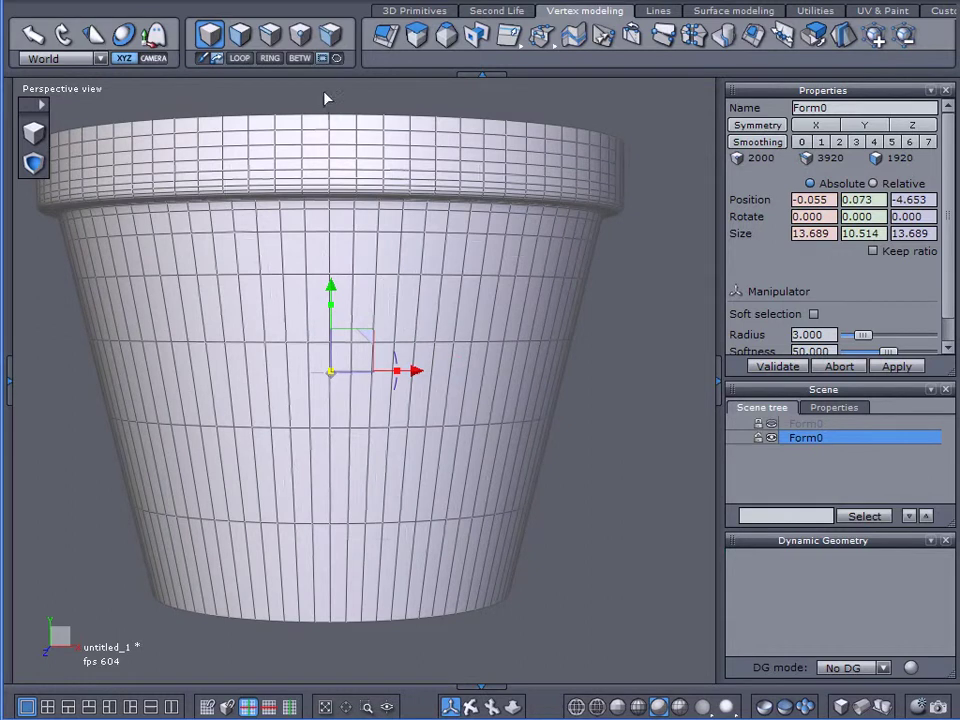
left_click_drag(432, 290, 116, 486, "alt")
middle_click_drag(229, 484, 351, 390)
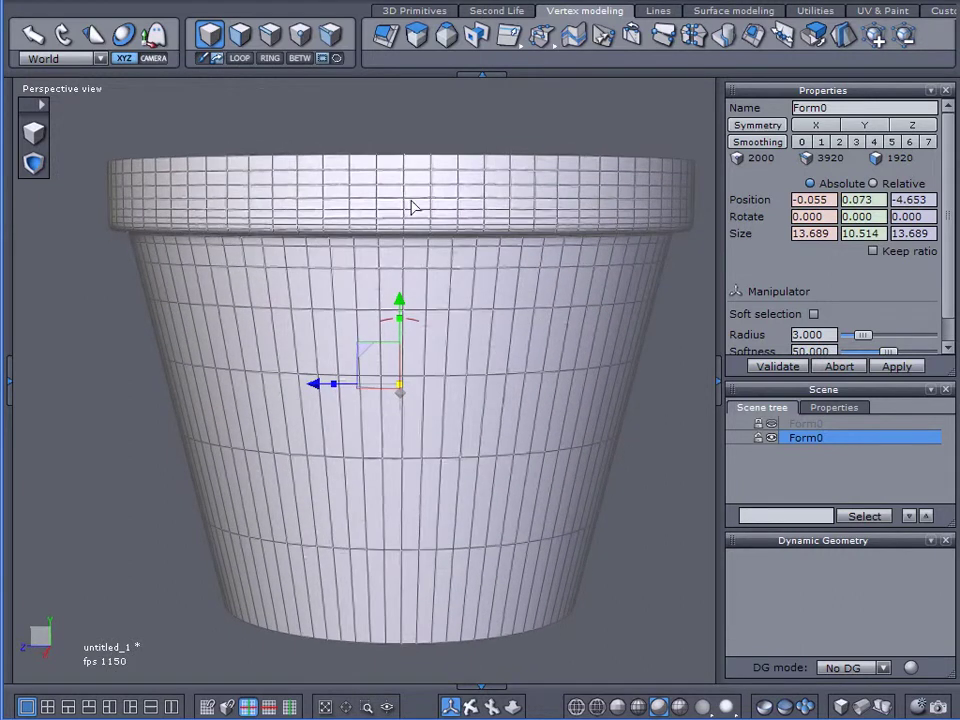
mouse_move(541, 35)
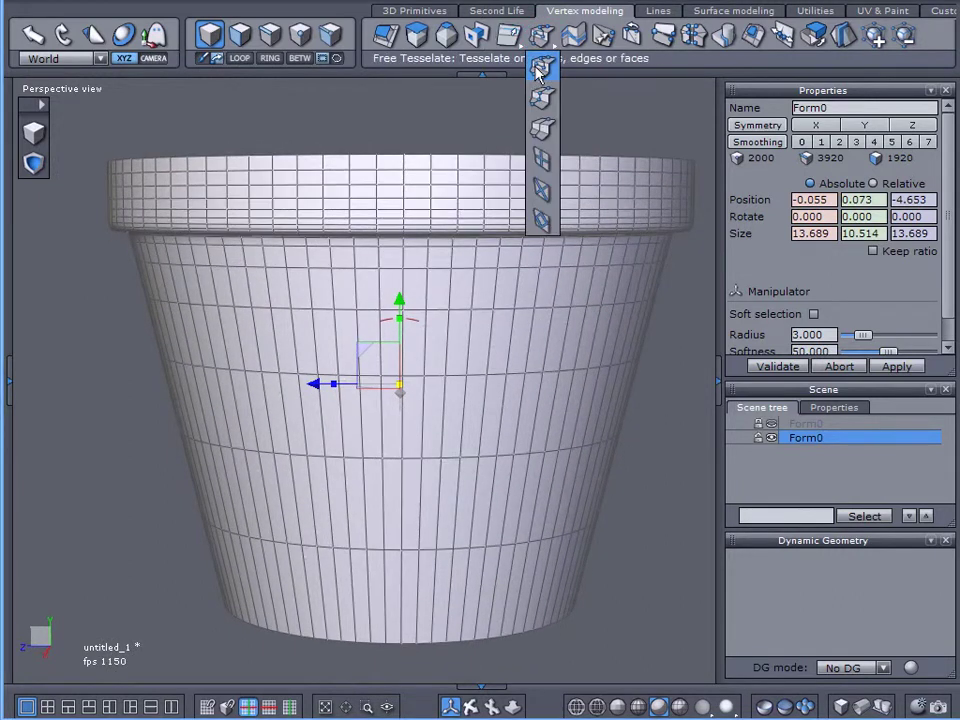
left_click(540, 68)
scroll(198, 162, "up", 2)
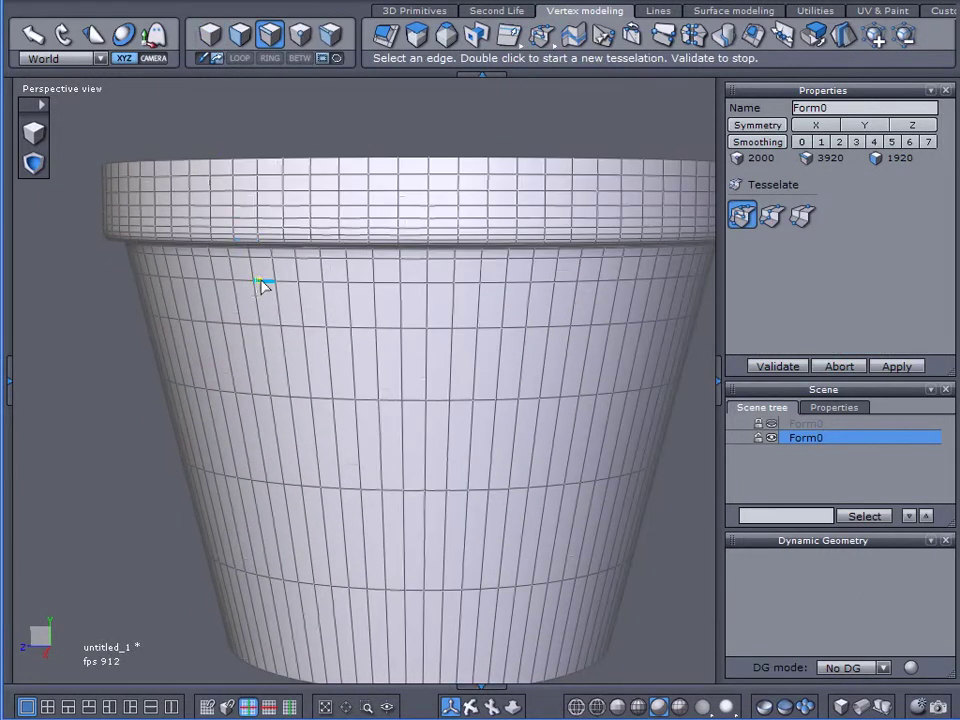
middle_click_drag(260, 281, 215, 283)
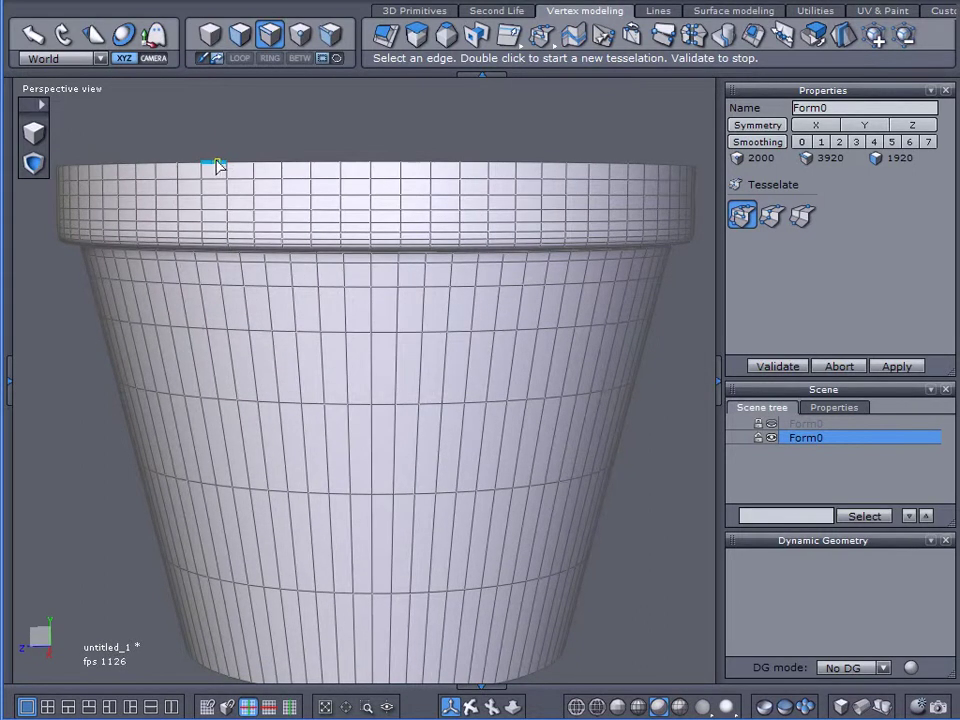
left_click(214, 172)
left_click(222, 205)
left_click(228, 214)
left_click(238, 222)
scroll(238, 230, "up", 2)
left_click(242, 236)
left_click(244, 245)
Continue the crack line under the rim's lip onto the top of the wall, and validate the tessellation.
middle_click_drag(247, 280, 248, 187)
right_click_drag(243, 218, 244, 228)
middle_click_drag(244, 230, 285, 306)
left_click(275, 250)
middle_click_drag(306, 350, 313, 425)
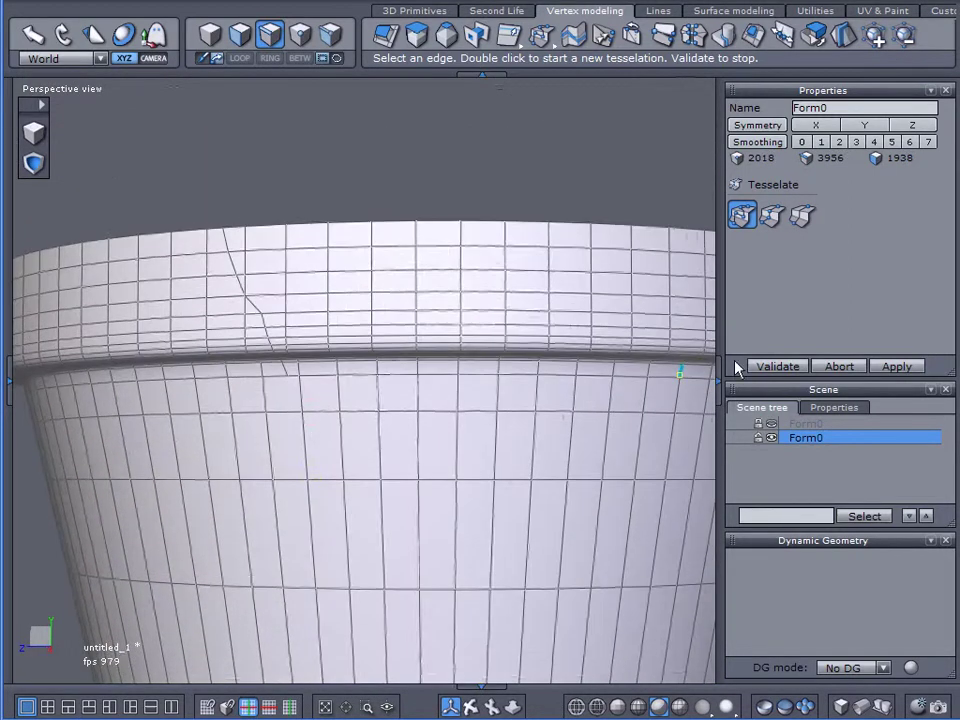
left_click(787, 368)
middle_click_drag(394, 377, 417, 172)
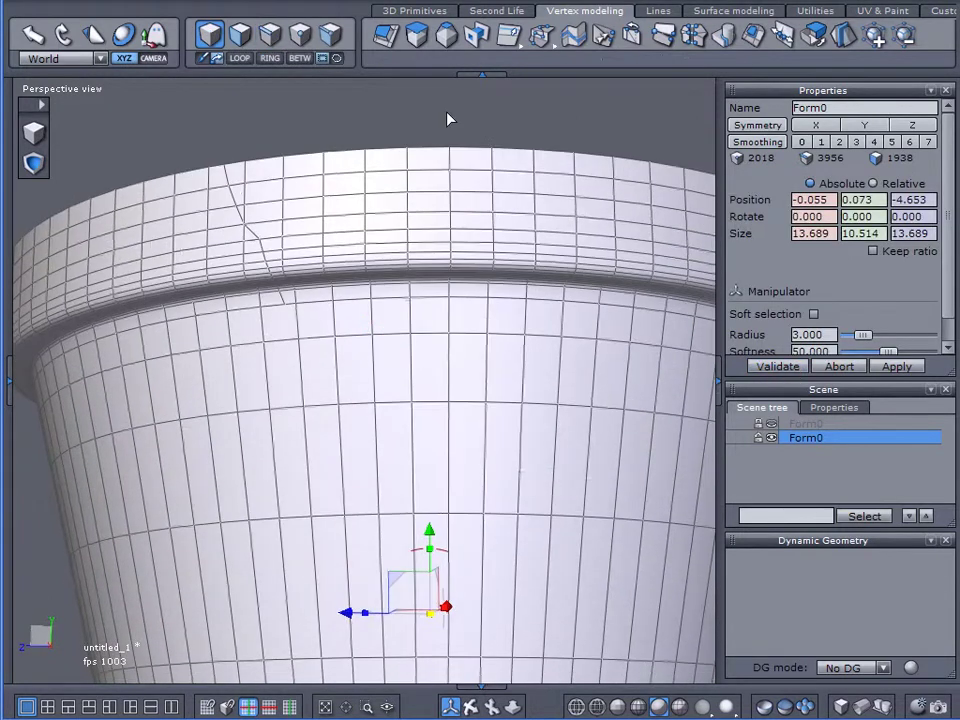
Restart Free Tesselate and extend the crack line from its end under the rim diagonally down the pot's upper wall.
left_click(541, 35)
left_click(542, 64)
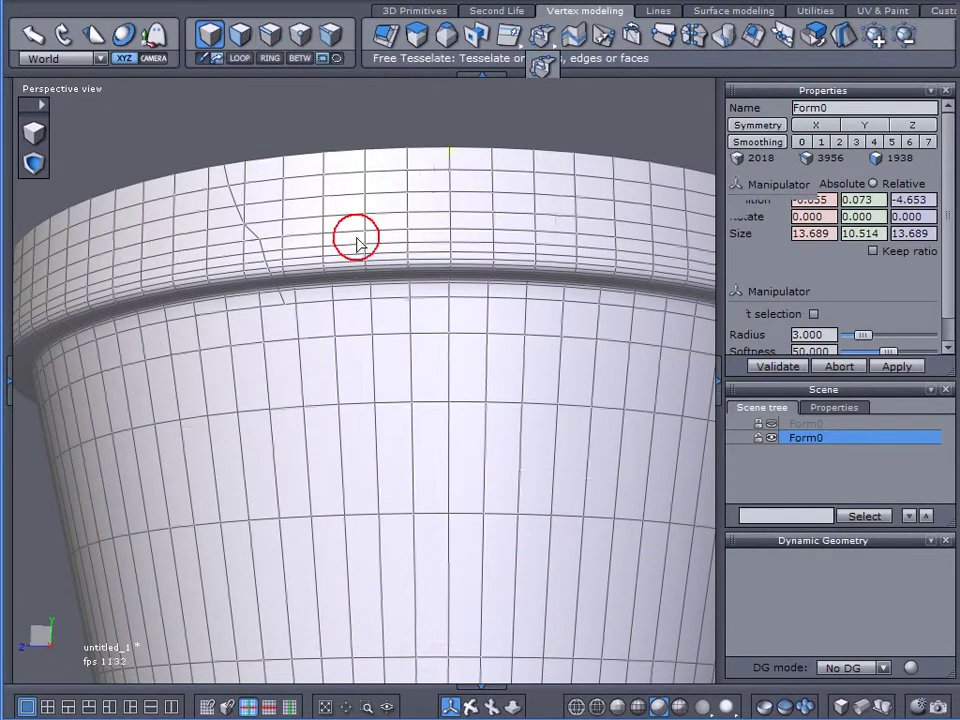
left_click(283, 303)
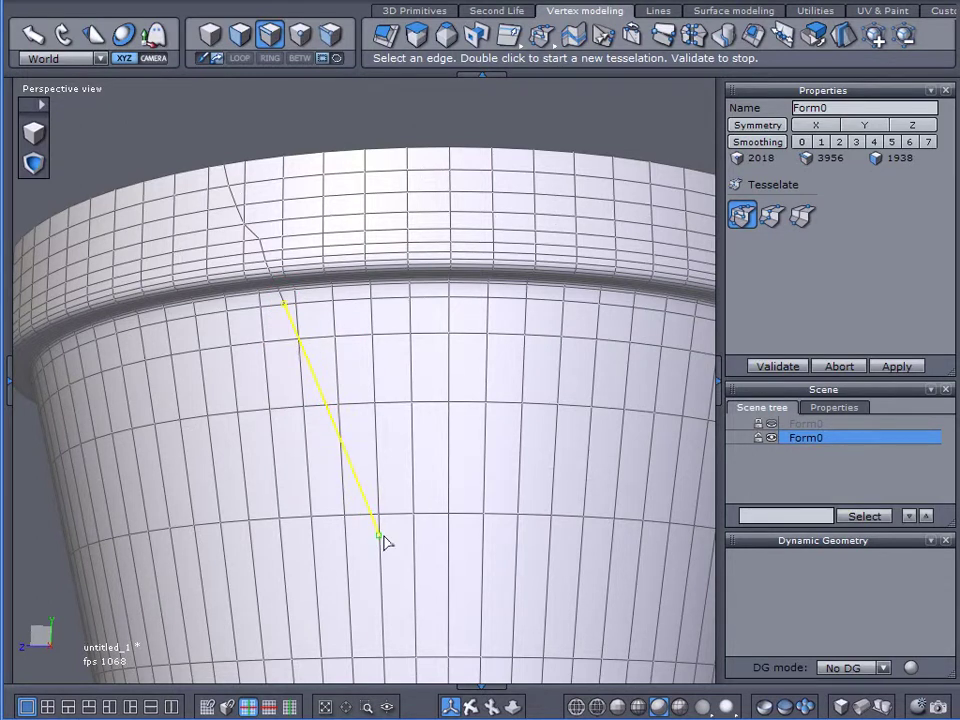
left_click(413, 565)
middle_click_drag(451, 569, 446, 506)
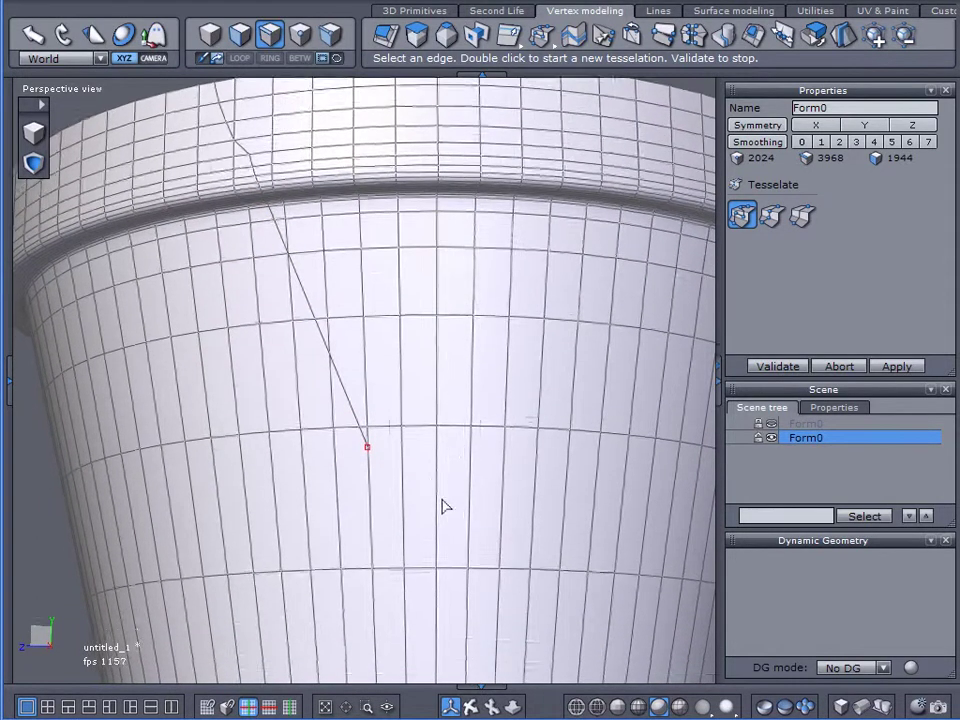
left_click_drag(446, 506, 439, 563, "alt")
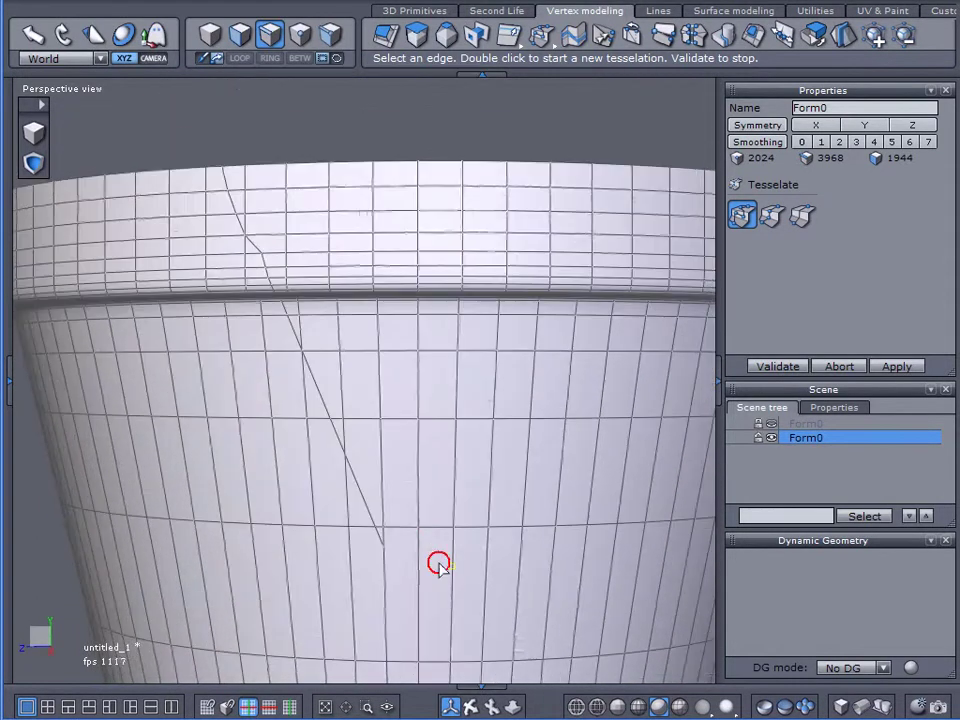
left_click(385, 549)
middle_click_drag(441, 591, 381, 439)
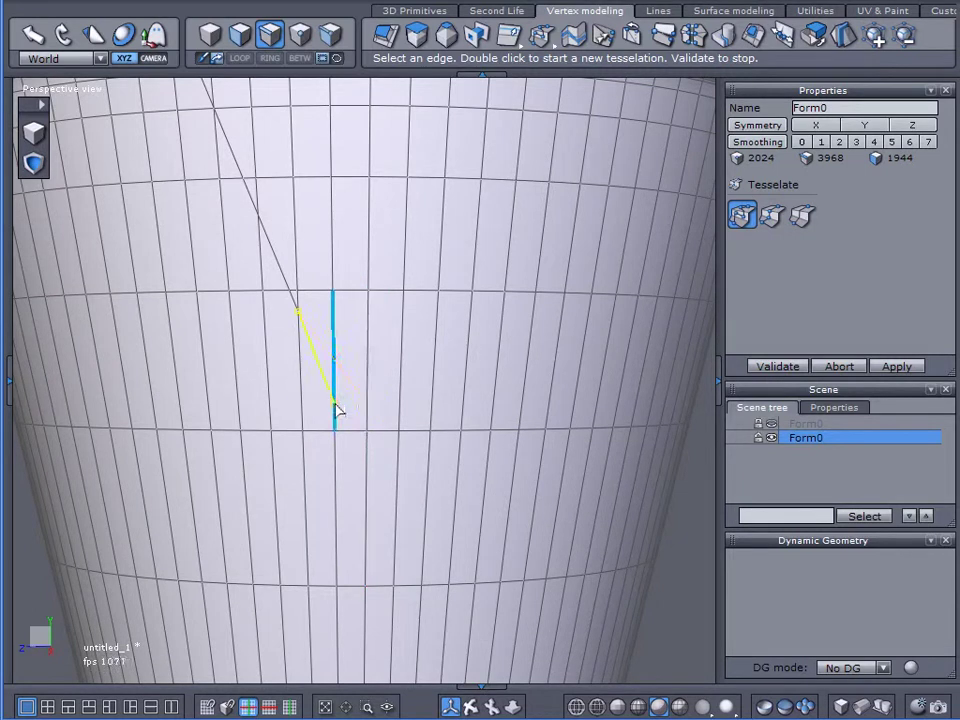
Continue the crack line down the lower wall, bending it slightly at each edge ring until just above the base.
left_click(337, 427)
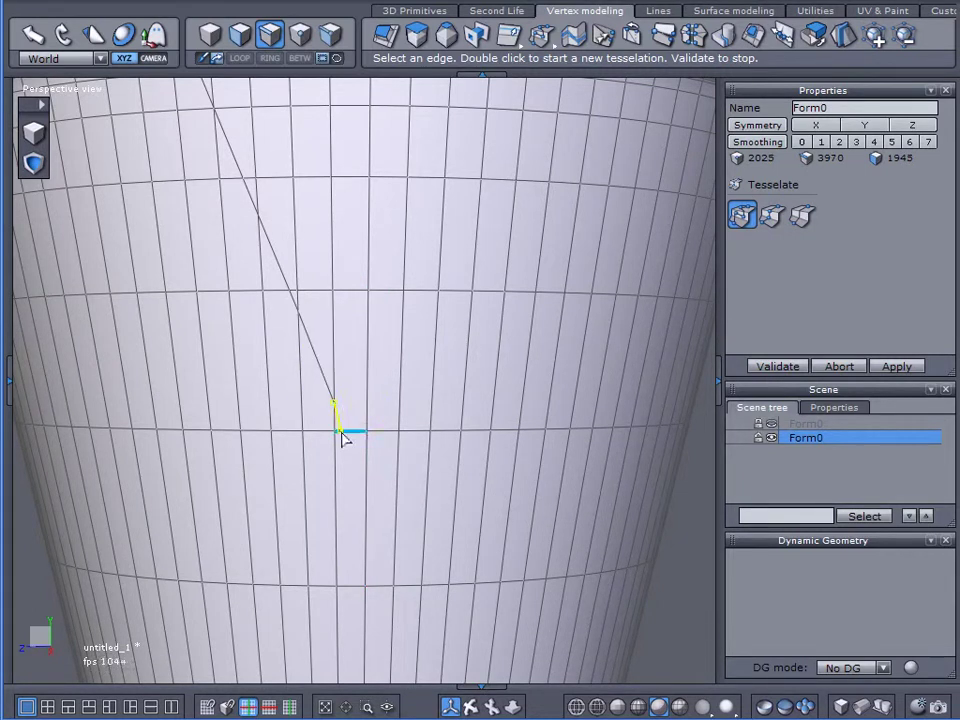
left_click(348, 587)
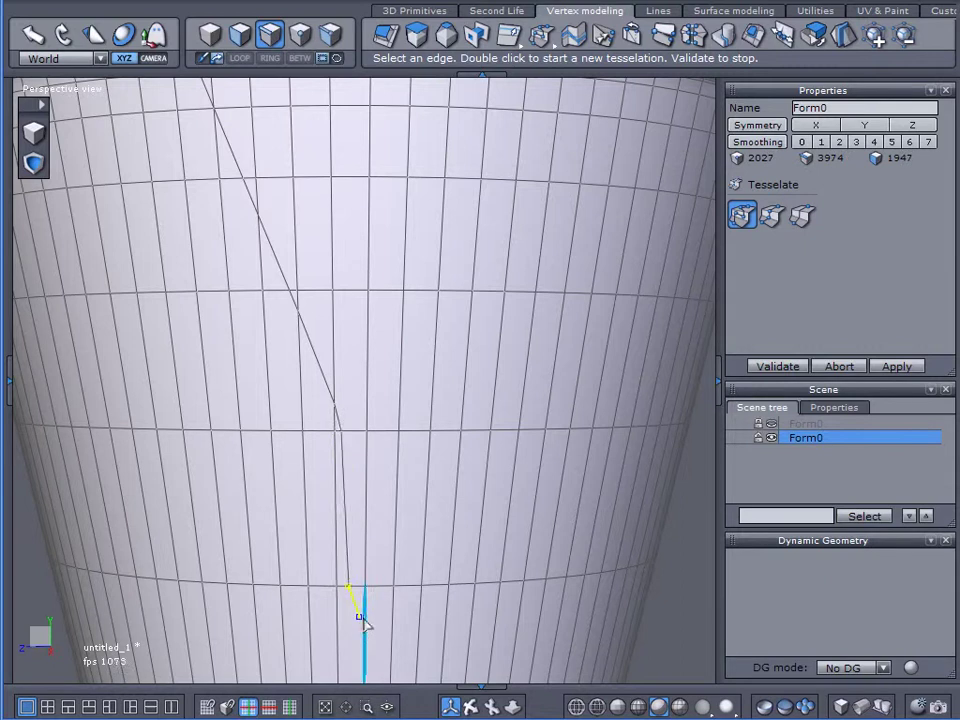
left_click(363, 609)
scroll(484, 567, "down", 2)
scroll(483, 563, "down", 1)
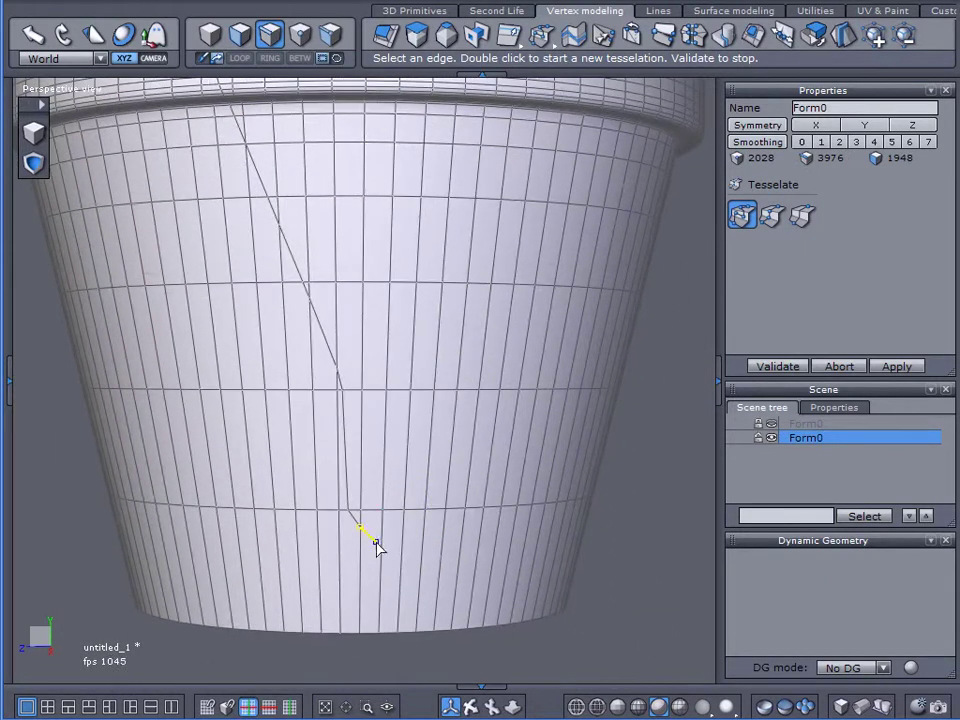
left_click(380, 544)
Slant the crack line down toward the base and run it horizontally across the lowest band of wall faces.
middle_click_drag(440, 598, 152, 636)
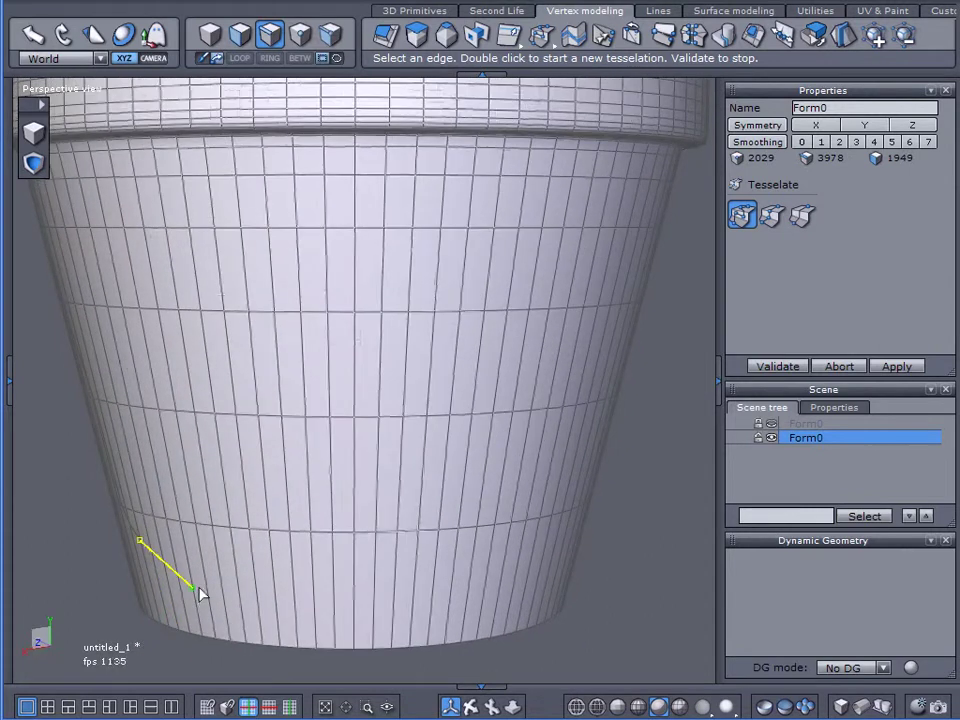
middle_click_drag(168, 568, 212, 561)
right_click_drag(213, 562, 230, 567)
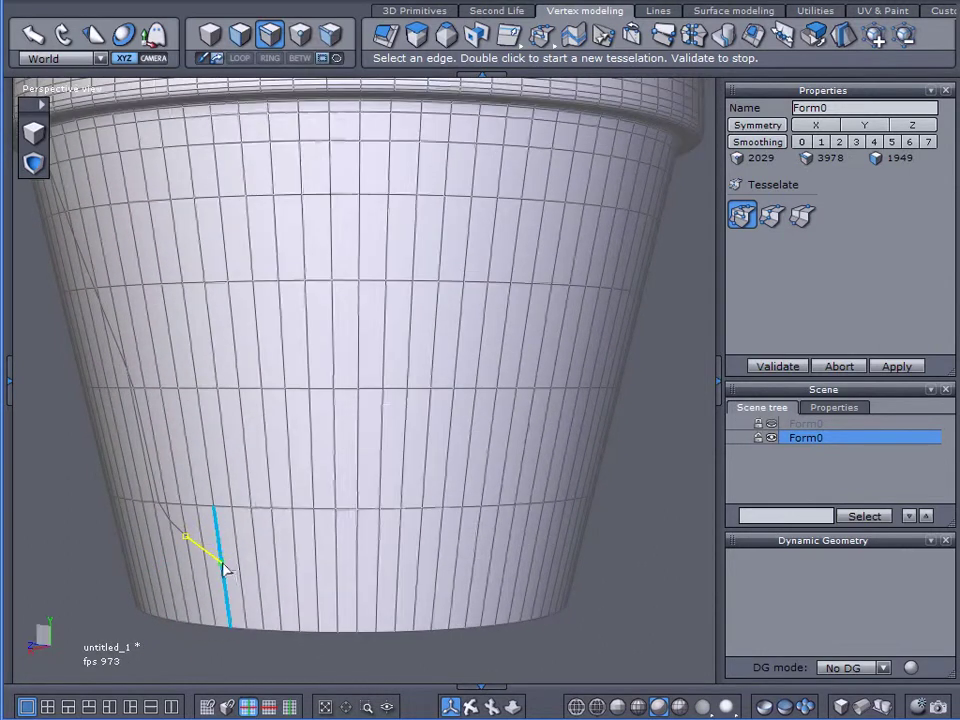
left_click(226, 565)
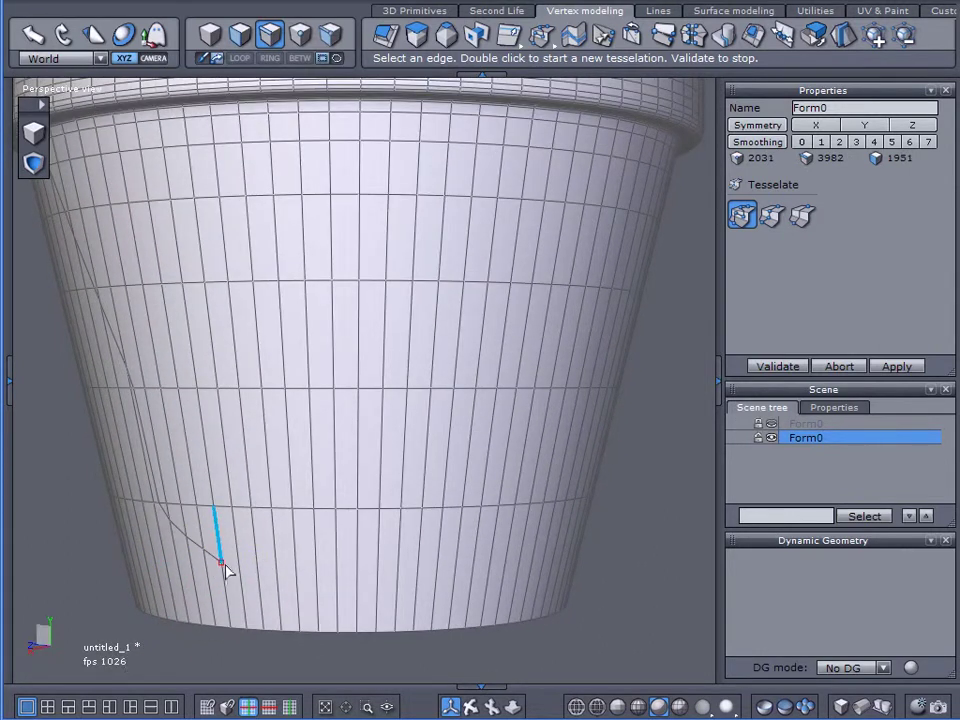
left_click(517, 566)
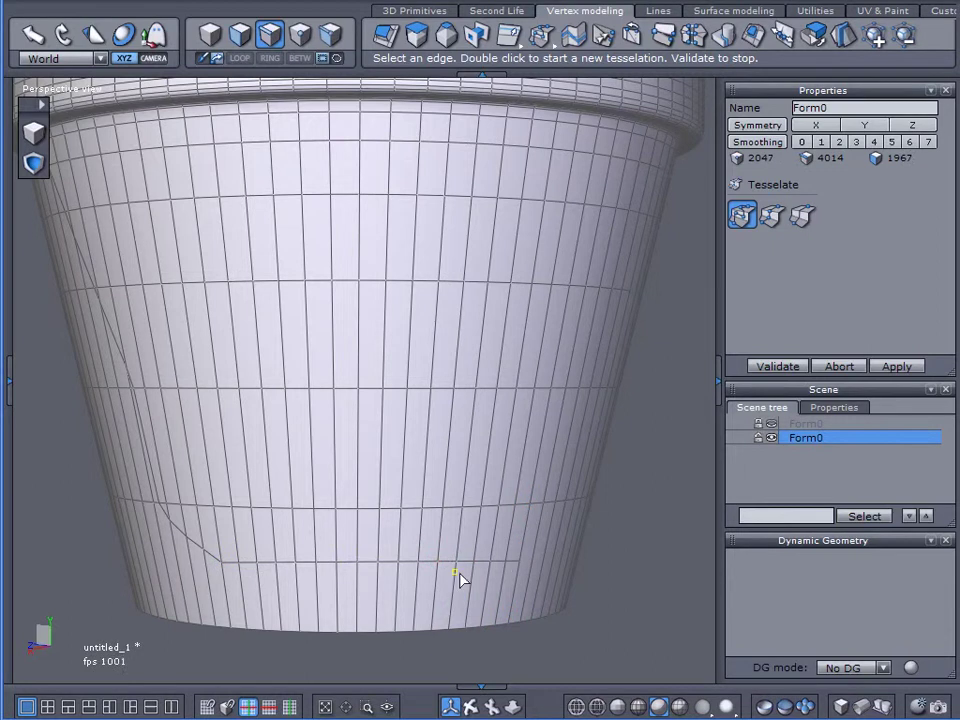
From the horizontal cut's far end, turn the crack line upward through the lowest edge ring into the band above.
middle_click_drag(459, 575, 366, 577)
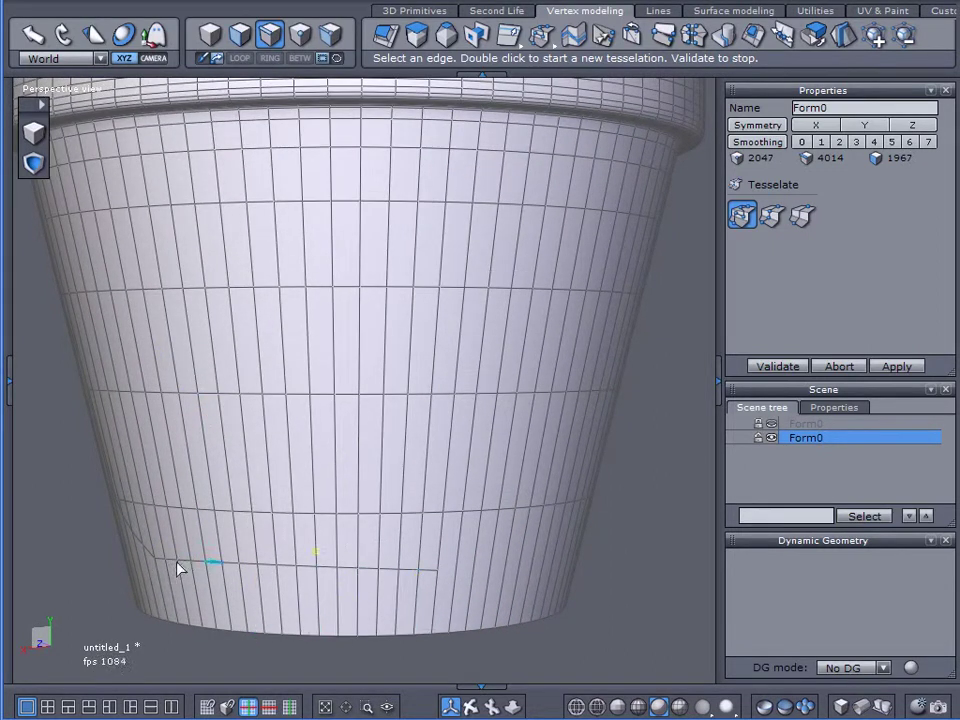
middle_click_drag(422, 592, 345, 585)
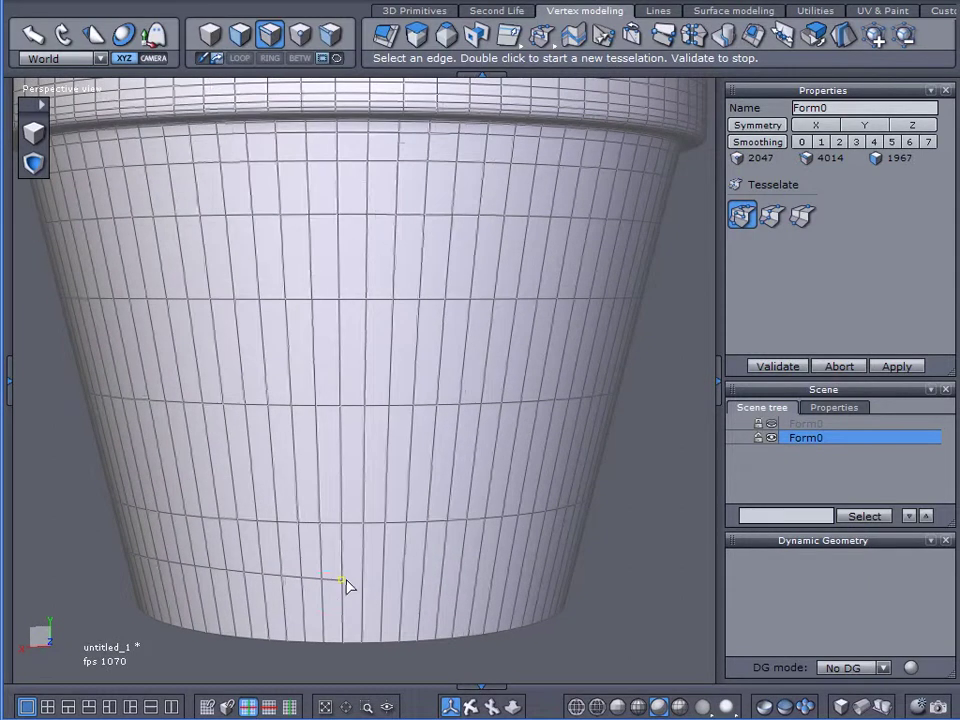
left_click(340, 584)
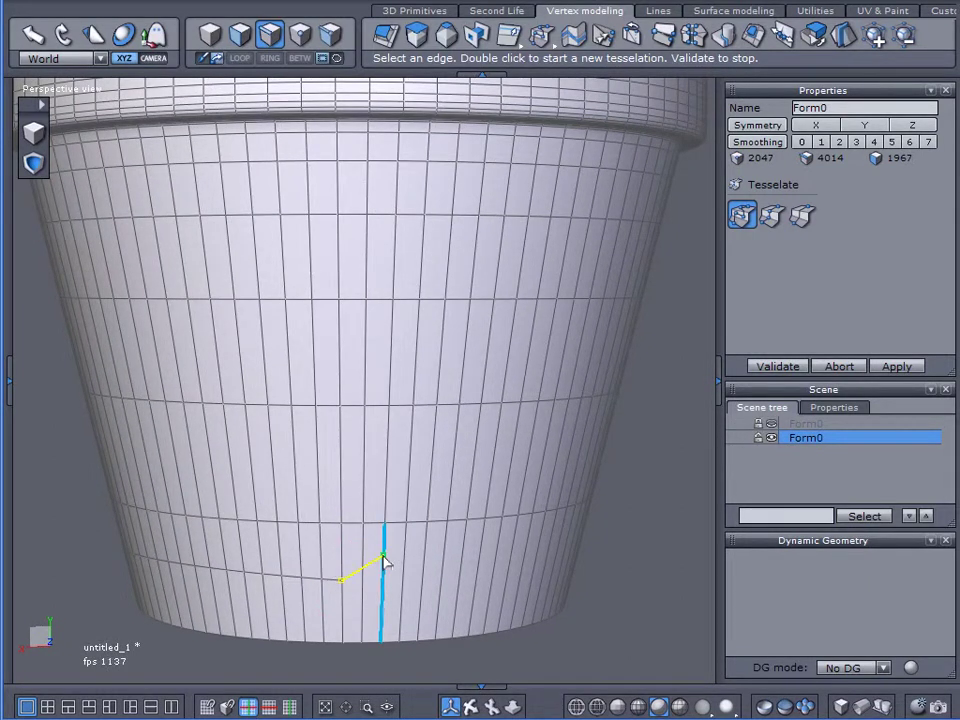
left_click(383, 557)
left_click(396, 522)
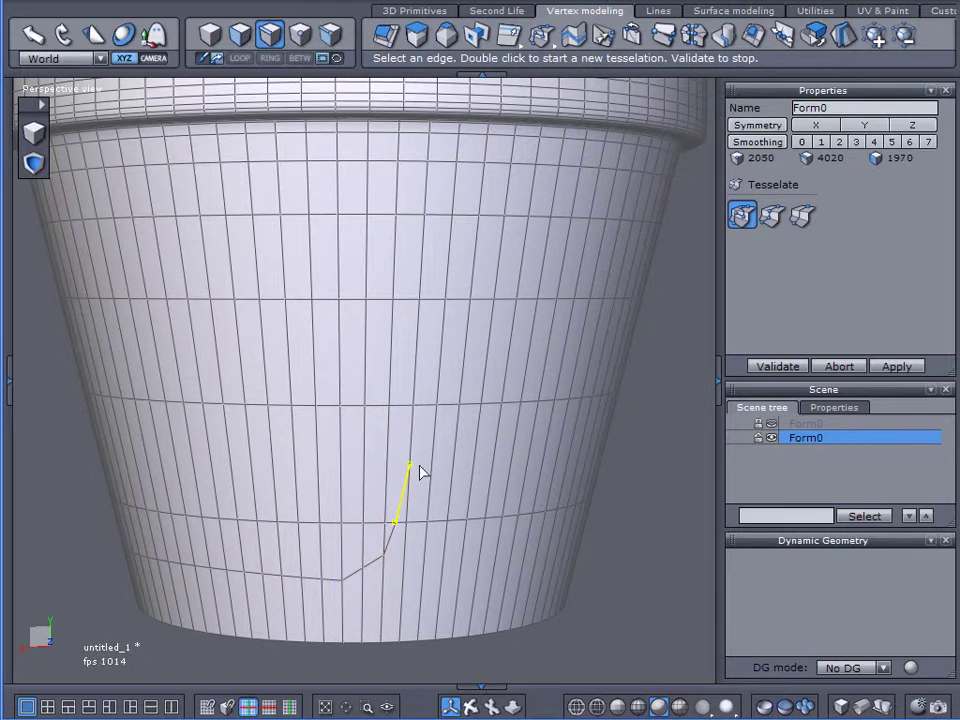
left_click(431, 468)
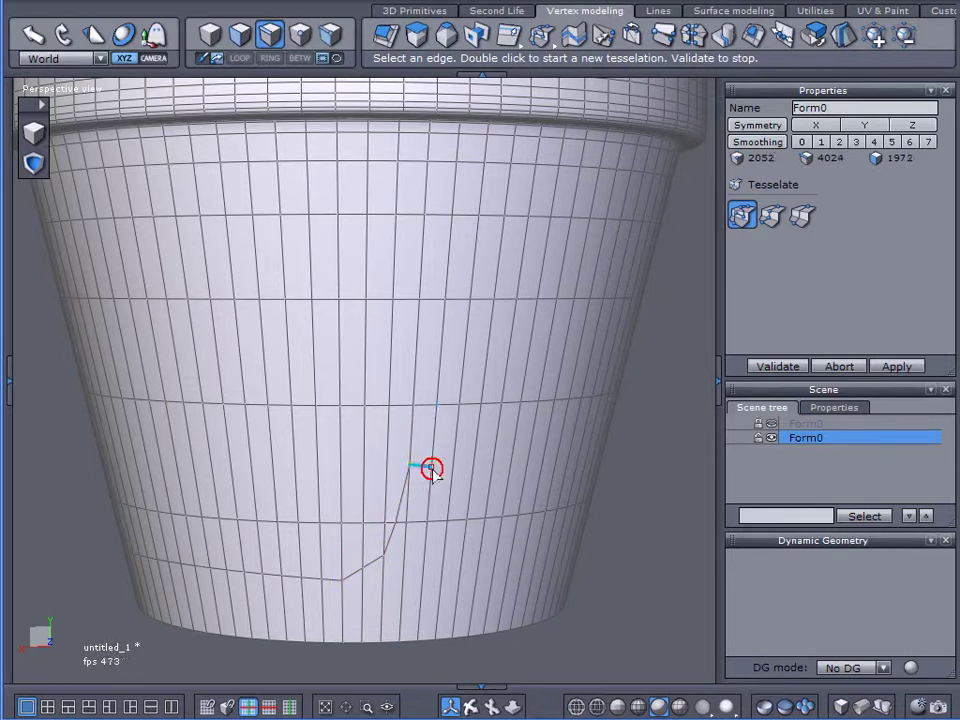
Zigzag the crack line sideways and upward past the next edge ring, and validate the tessellation.
left_click(449, 477)
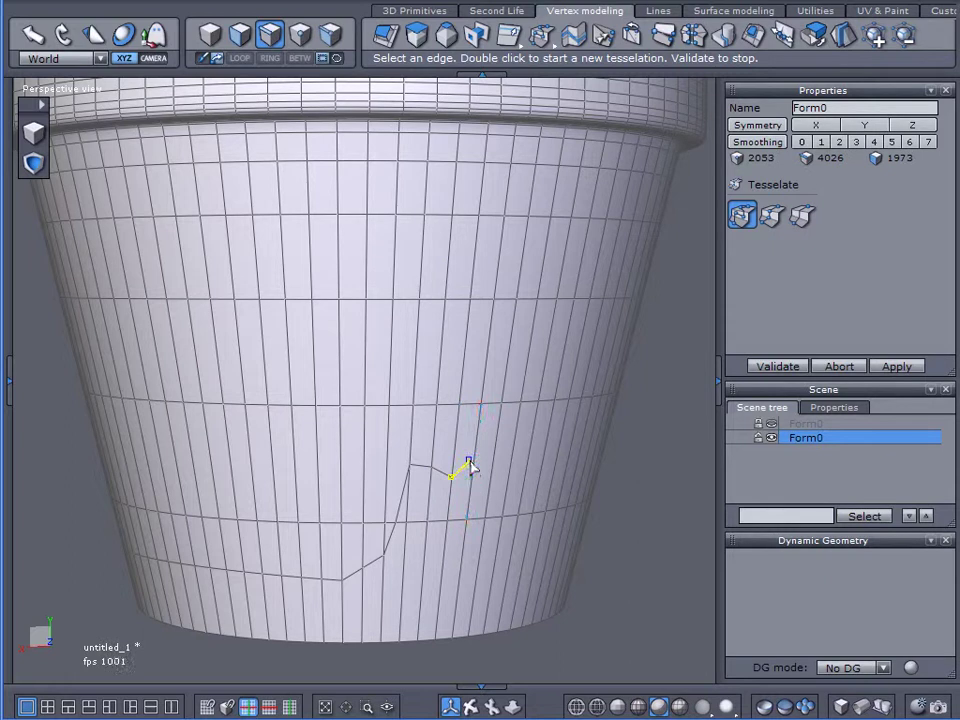
left_click(474, 457)
left_click(493, 451)
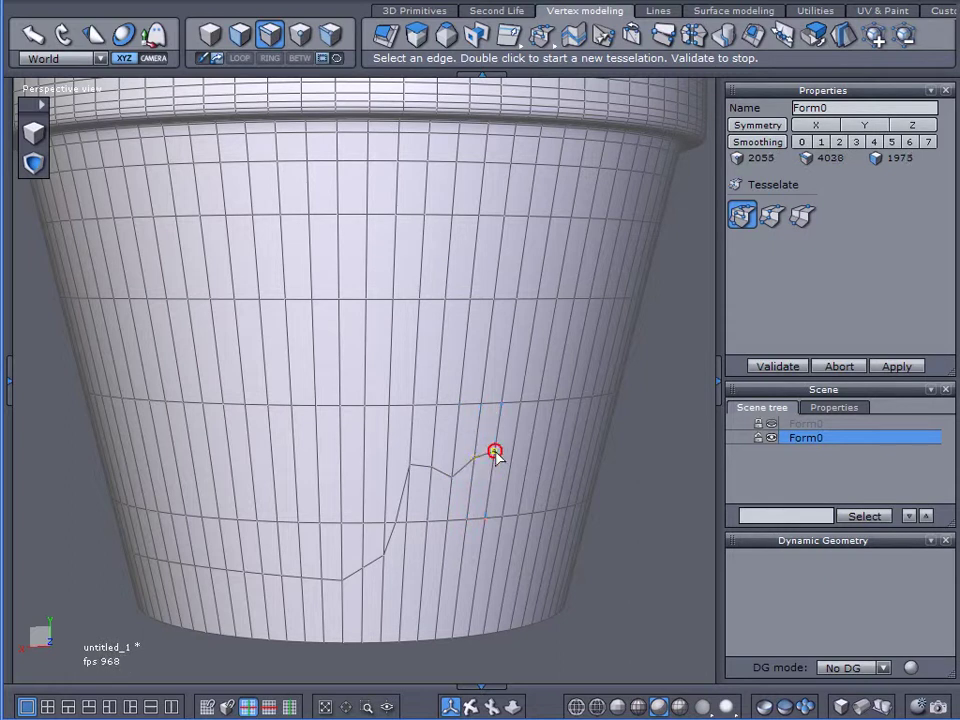
left_click(514, 433)
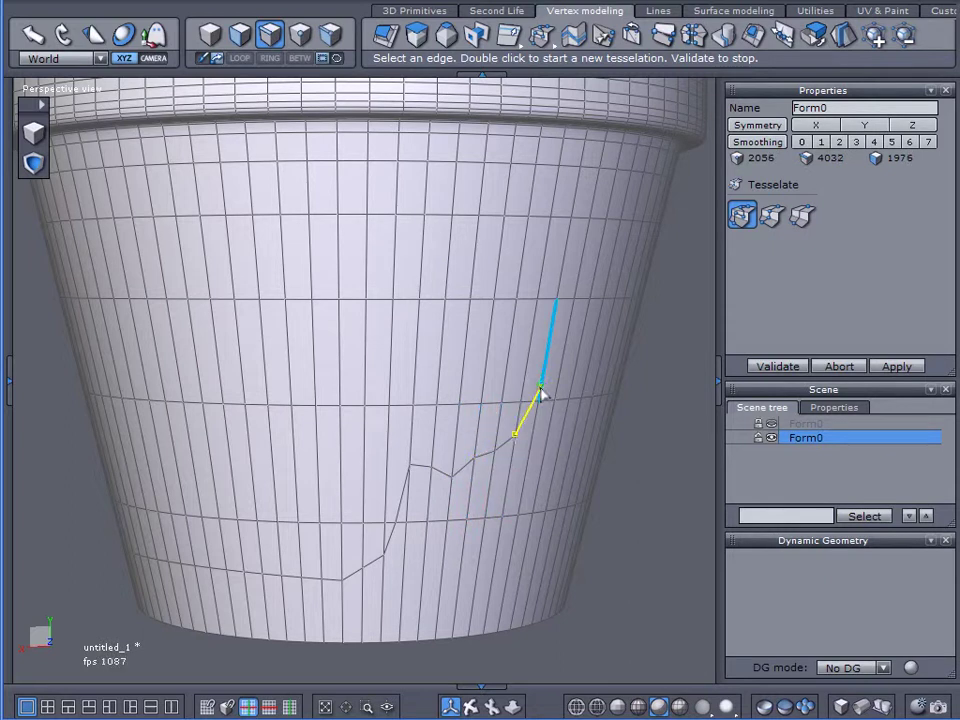
left_click(540, 388)
middle_click_drag(550, 405, 384, 426)
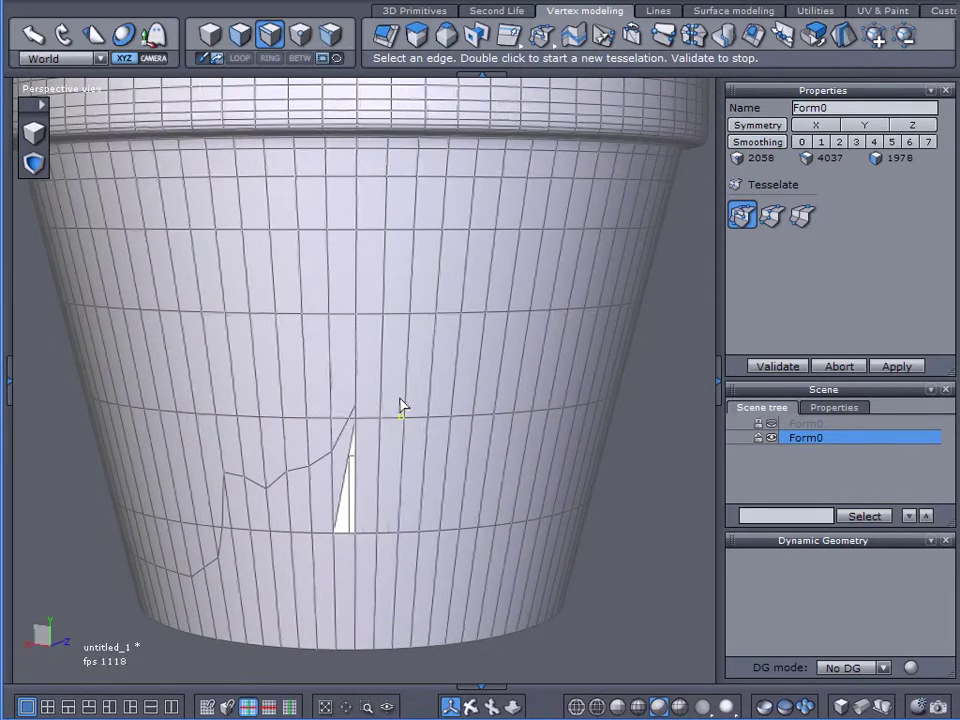
left_click(778, 367)
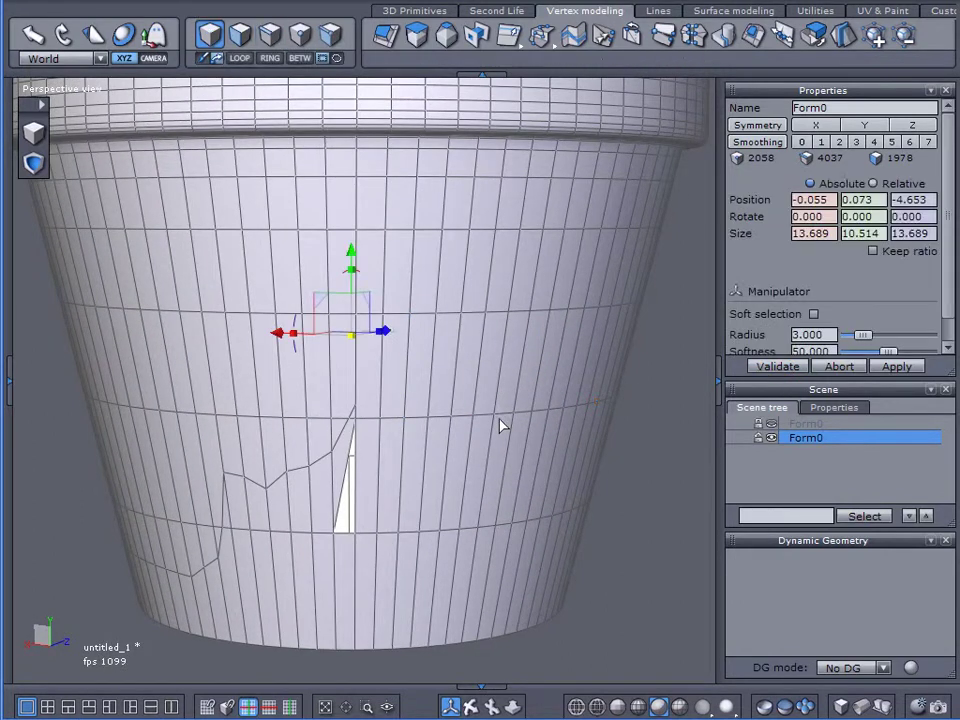
Restart Free Tesselate at the crack's end above the gap and extend the line diagonally up the wall.
scroll(387, 453, "up", 5)
scroll(390, 453, "down", 2)
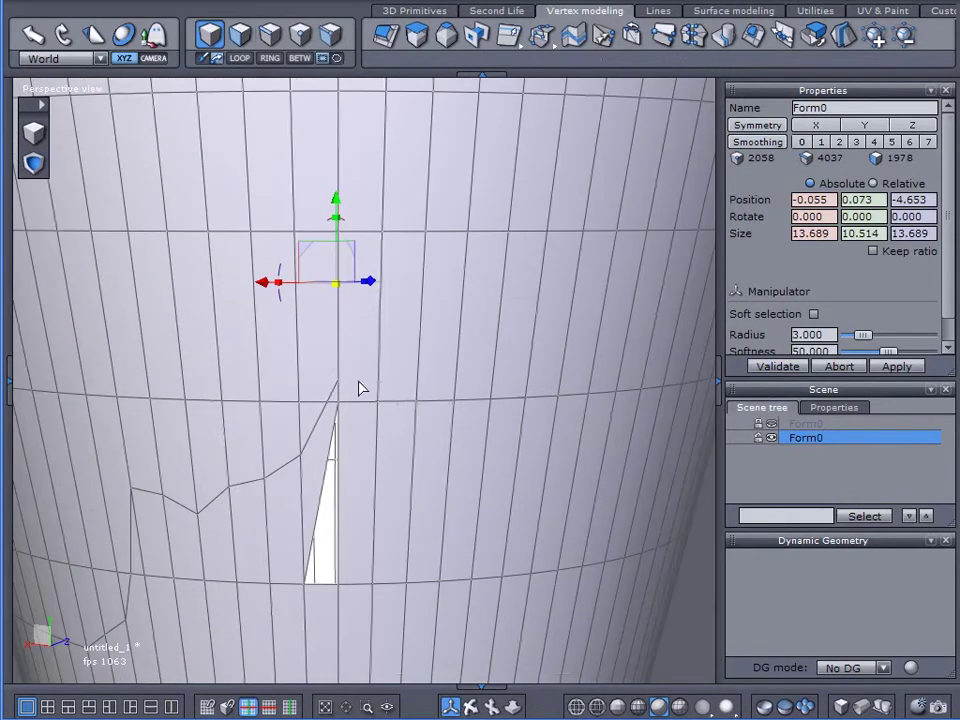
left_click_drag(540, 35, 541, 64)
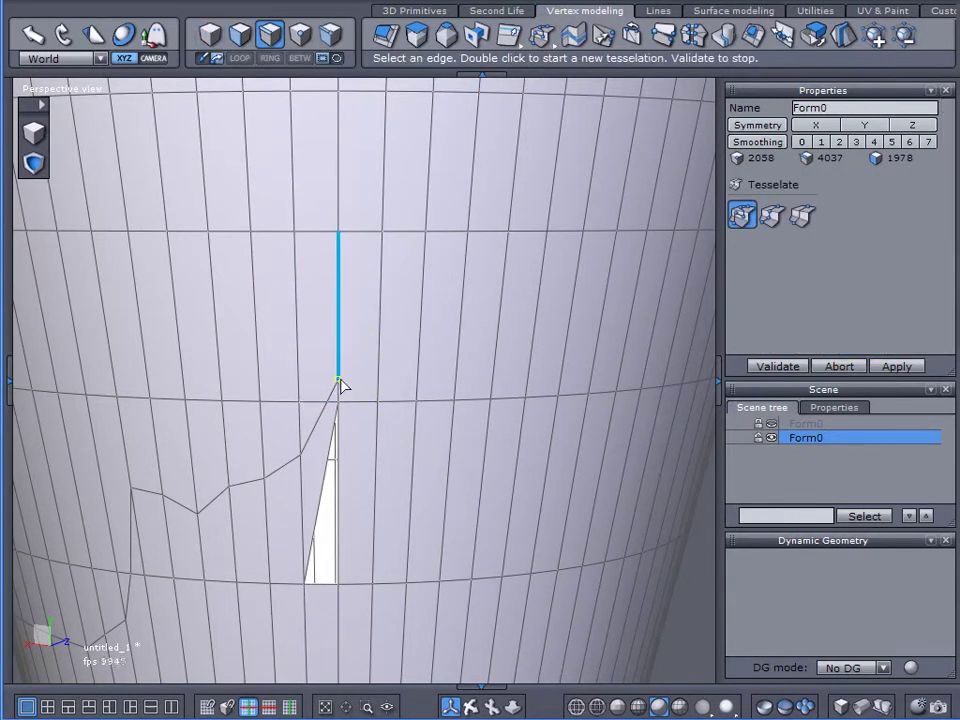
left_click(365, 366)
left_click(378, 324)
left_click(423, 247)
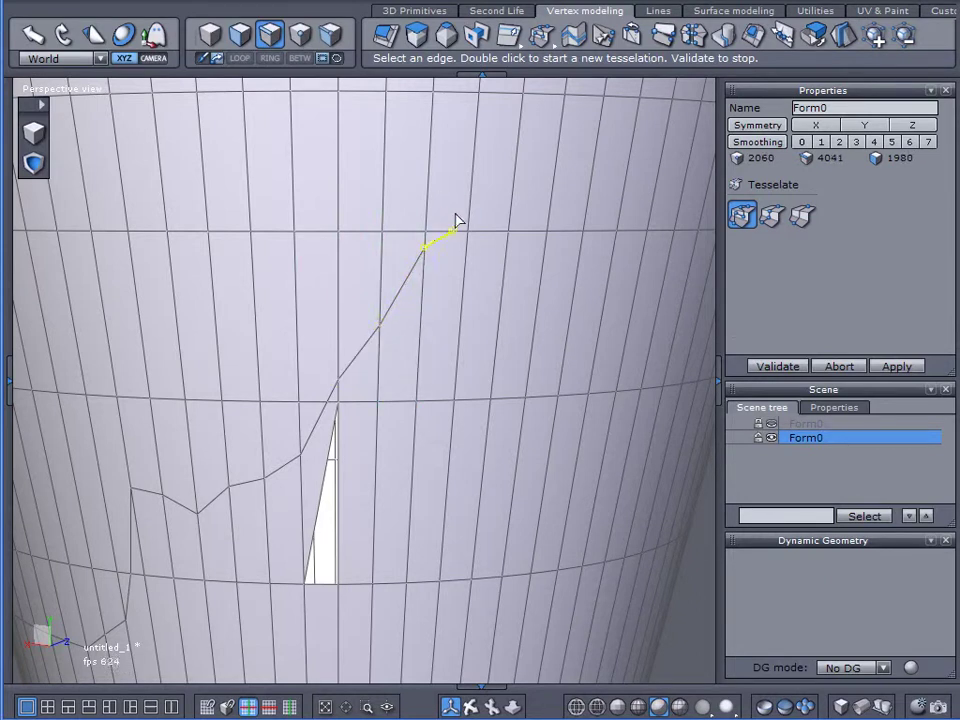
Carry the crack line up through the wall's upper edge rings toward the underside of the rim.
middle_click_drag(490, 188, 452, 424)
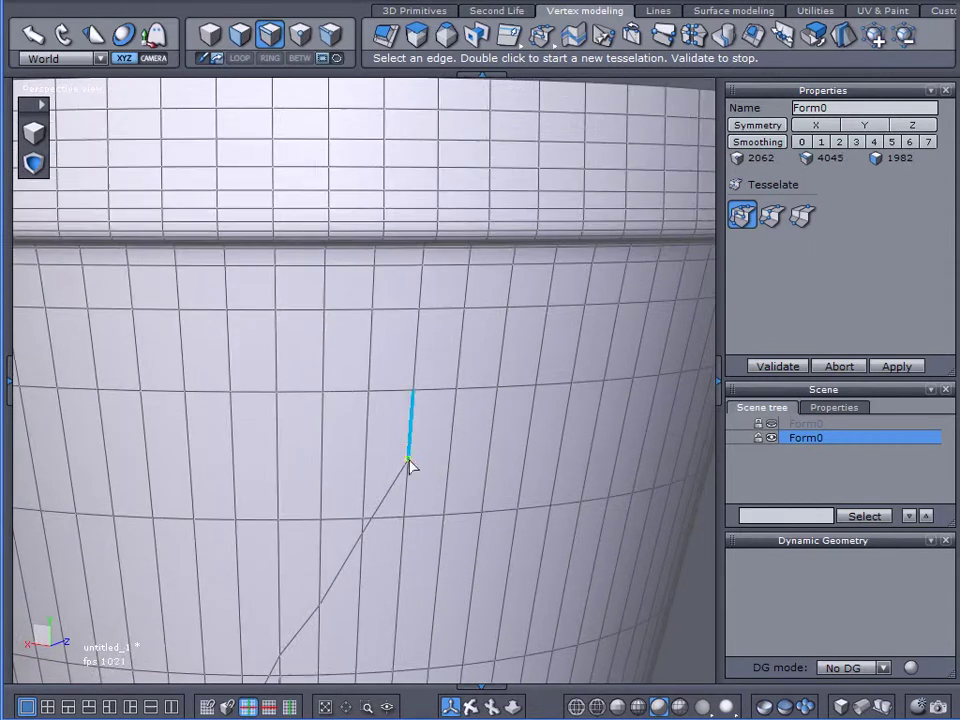
left_click(408, 462)
left_click(429, 390)
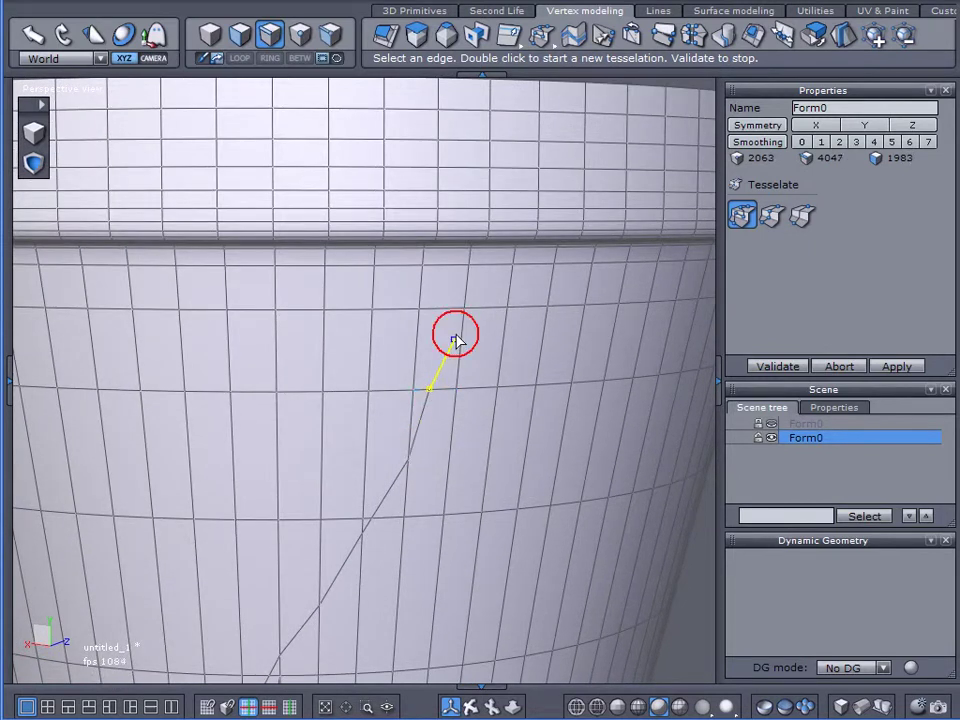
left_click(443, 309)
right_click_drag(441, 311, 476, 317)
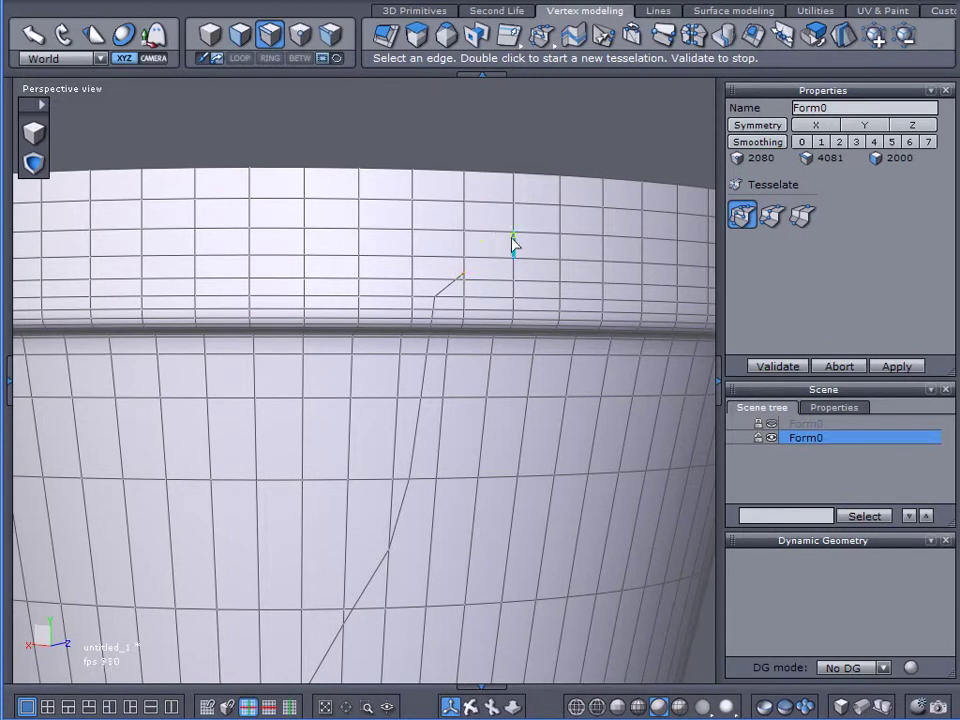
Cut the crack line in jagged segments across the rim band to the pot's top edge, and validate the tessellation.
left_click(464, 271)
left_click(511, 244)
left_click(574, 217)
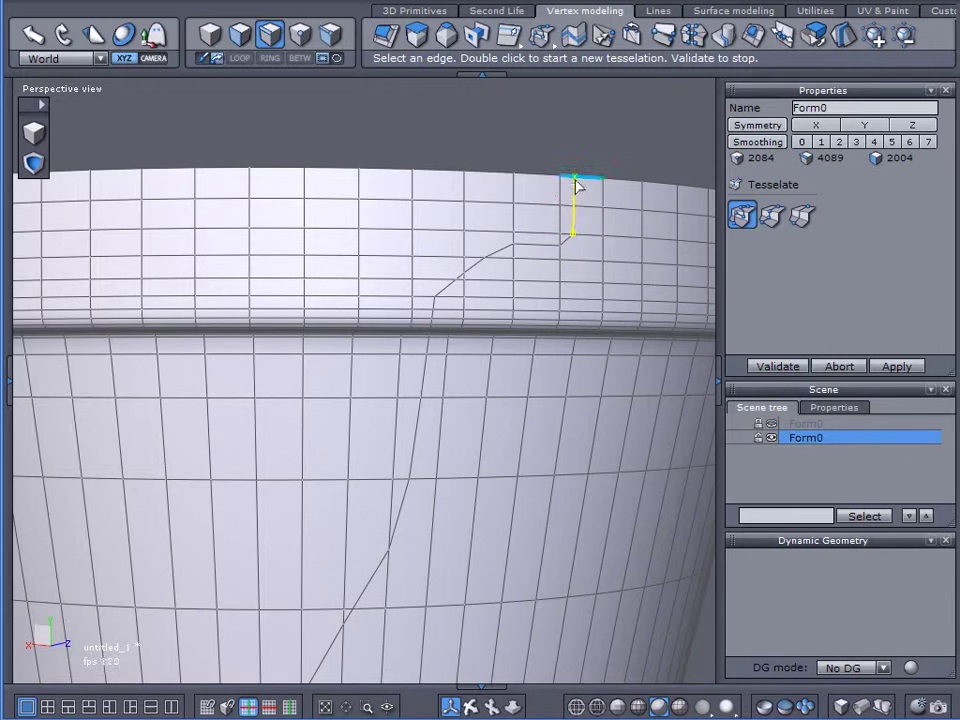
left_click(574, 180)
left_click(786, 366)
Examine the finished crack line around the pot and the gap beside it in the lower wall.
scroll(575, 388, "down", 3)
middle_click_drag(574, 381, 540, 425)
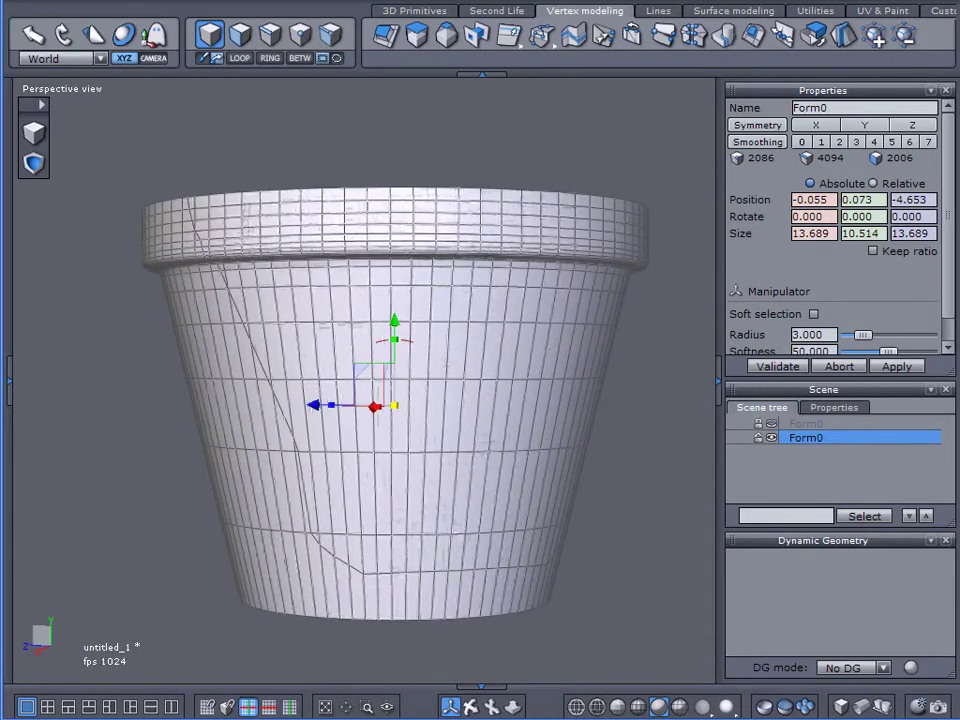
middle_click_drag(540, 425, 118, 508)
scroll(465, 519, "up", 4)
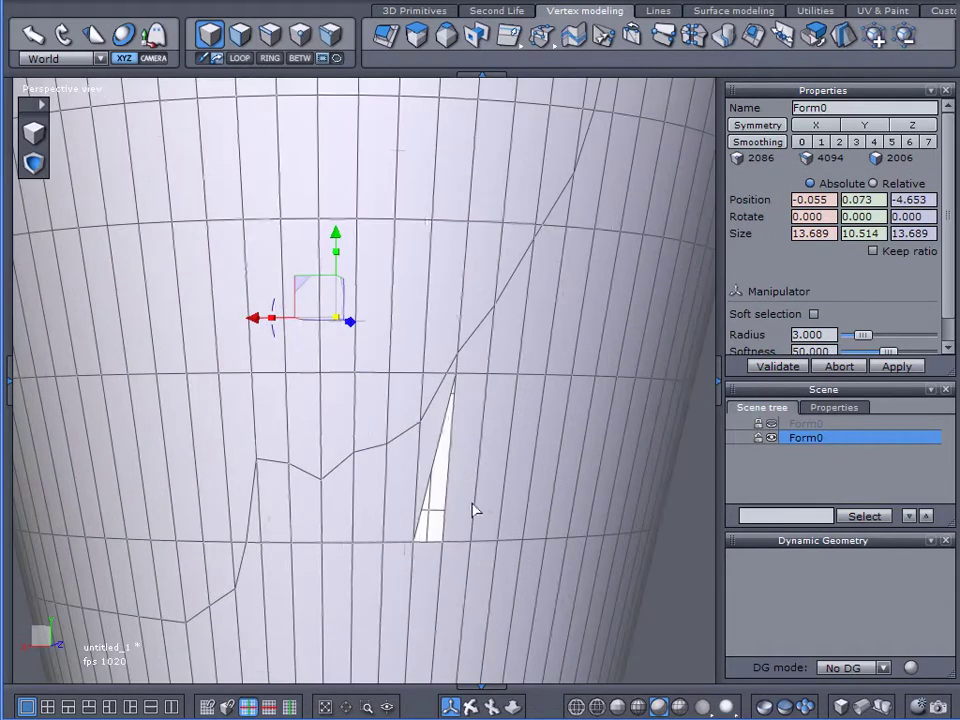
scroll(449, 441, "up", 3)
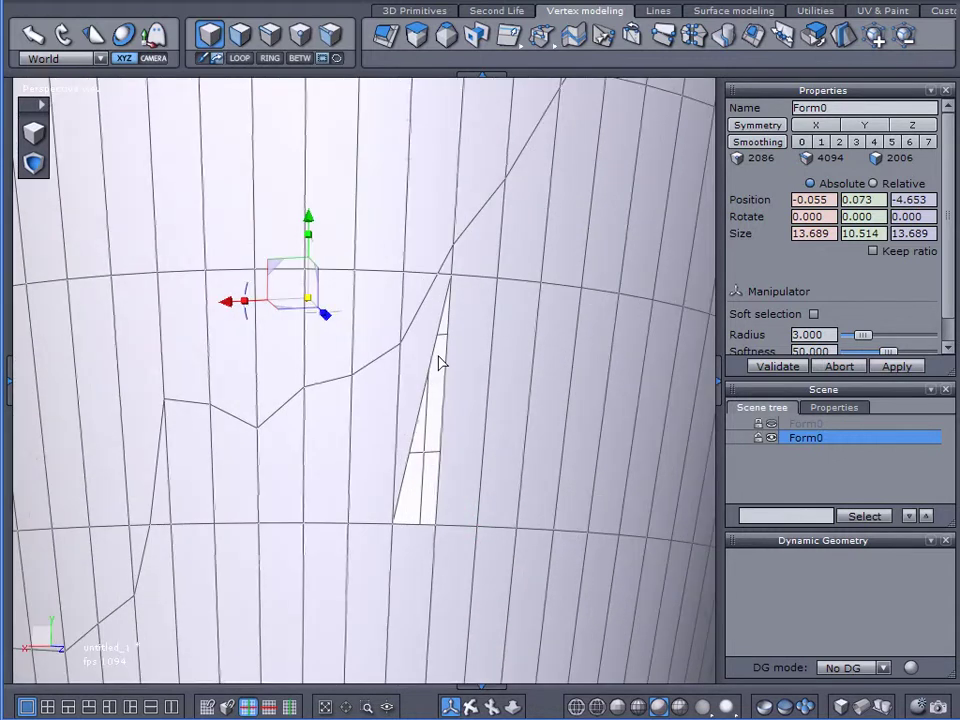
middle_click_drag(481, 349, 508, 376)
In face selection mode, select the block of wall faces enclosed by the crack line and delete it.
left_click(240, 34)
left_click(468, 430)
left_click(567, 376, "shift")
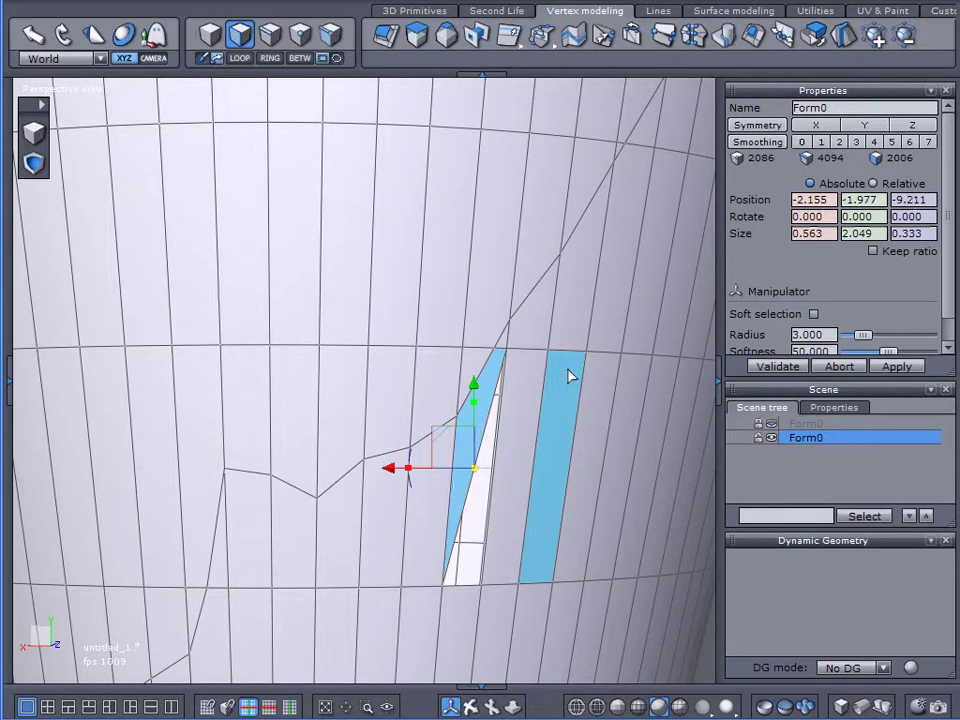
scroll(558, 368, "down", 5)
scroll(557, 362, "up", 2)
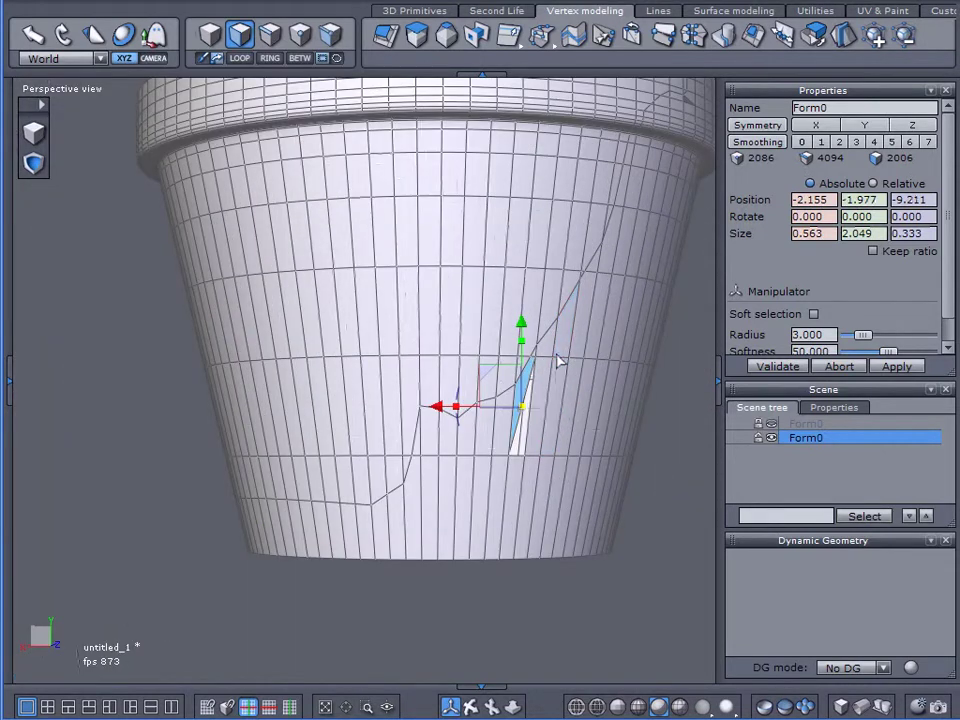
middle_click_drag(557, 362, 587, 378)
left_click_drag(586, 378, 563, 357, "alt")
right_click_drag(409, 278, 452, 304, "alt")
mouse_move(206, 228)
left_mouse_down()
mouse_move(438, 229)
mouse_move(523, 272)
mouse_move(199, 328)
mouse_move(459, 306)
mouse_move(293, 316)
mouse_move(253, 403)
mouse_move(501, 403)
mouse_move(332, 407)
mouse_move(268, 472)
mouse_move(336, 508)
mouse_move(476, 510)
mouse_move(510, 443)
left_mouse_up()
key("Delete")
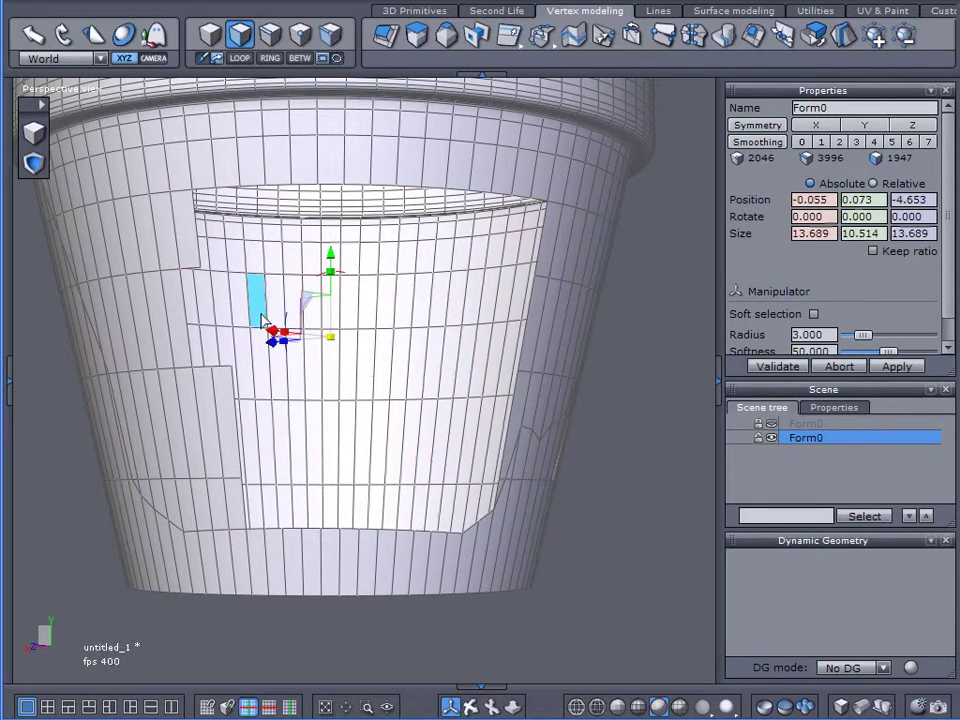
Undo the face deletion and extend the face selection across the lower wall to the crack line.
key("ctrl+z")
middle_click_drag(137, 461, 308, 491)
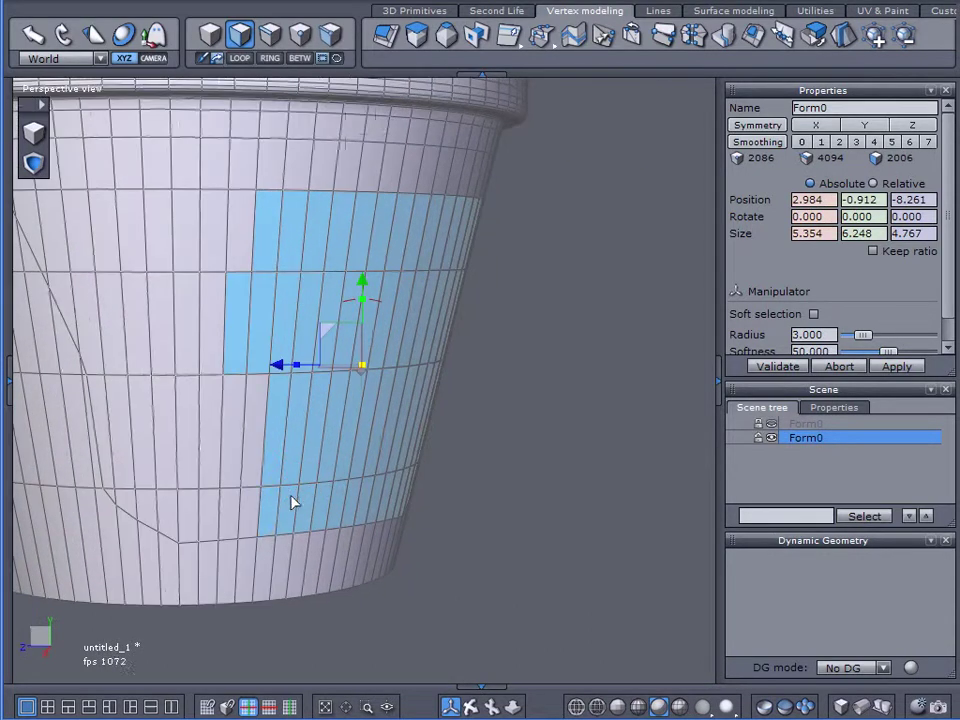
mouse_move(252, 523)
left_mouse_down()
mouse_move(251, 514)
mouse_move(118, 507)
mouse_move(111, 476)
mouse_move(287, 422)
mouse_move(74, 338)
mouse_move(50, 289)
left_mouse_up()
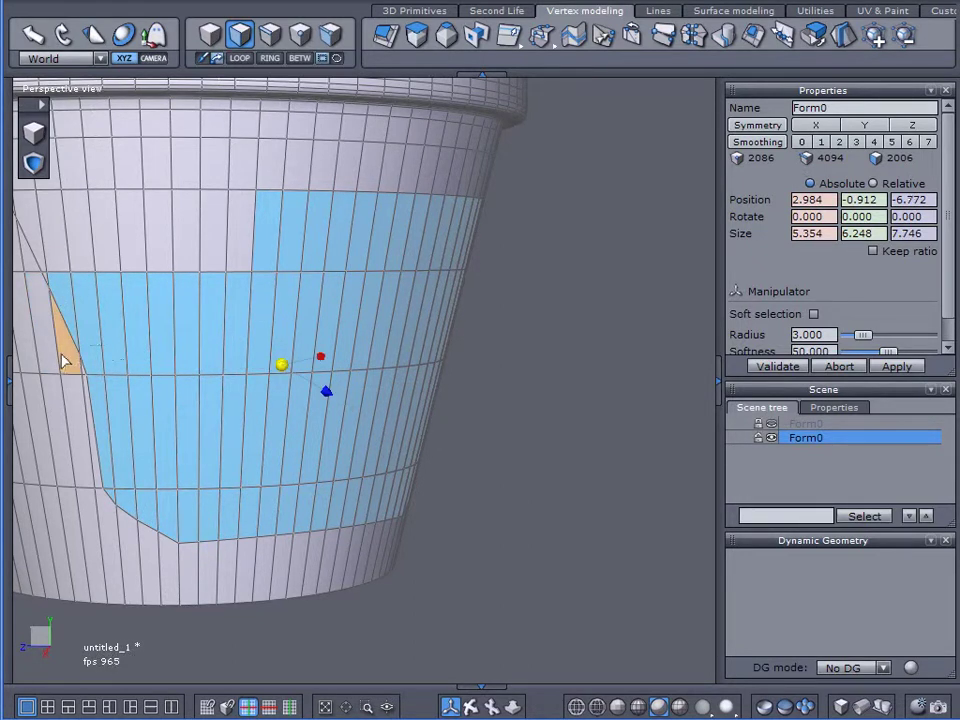
mouse_move(65, 358)
left_mouse_down()
mouse_move(62, 279)
mouse_move(42, 238)
mouse_move(274, 223)
mouse_move(175, 230)
left_mouse_up()
key("ctrl+z")
scroll(565, 392, "down", 3)
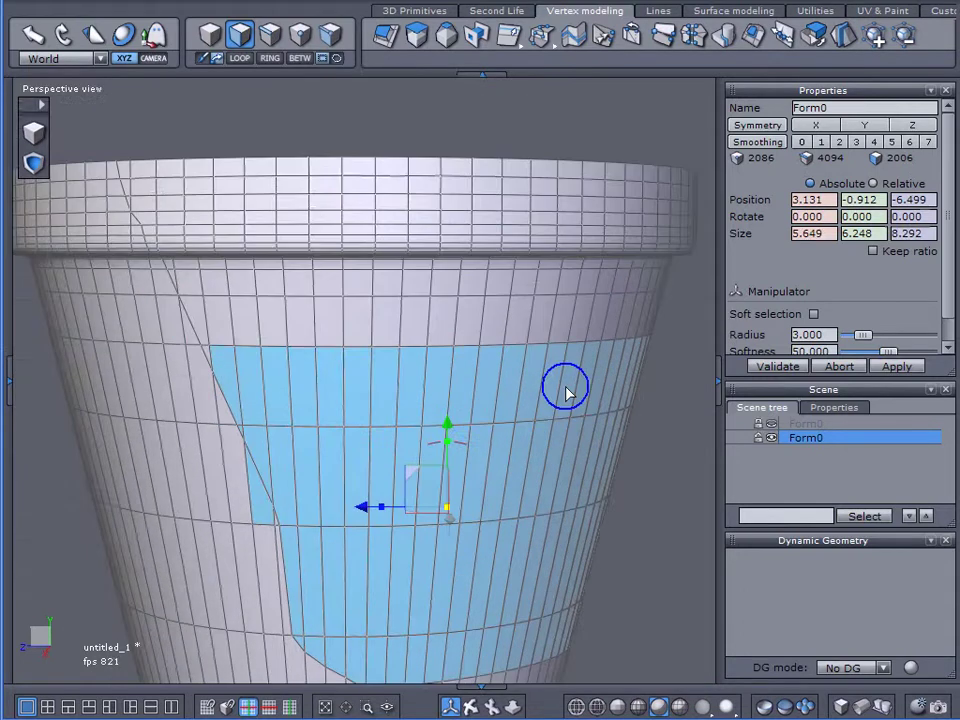
middle_click_drag(283, 382, 317, 418)
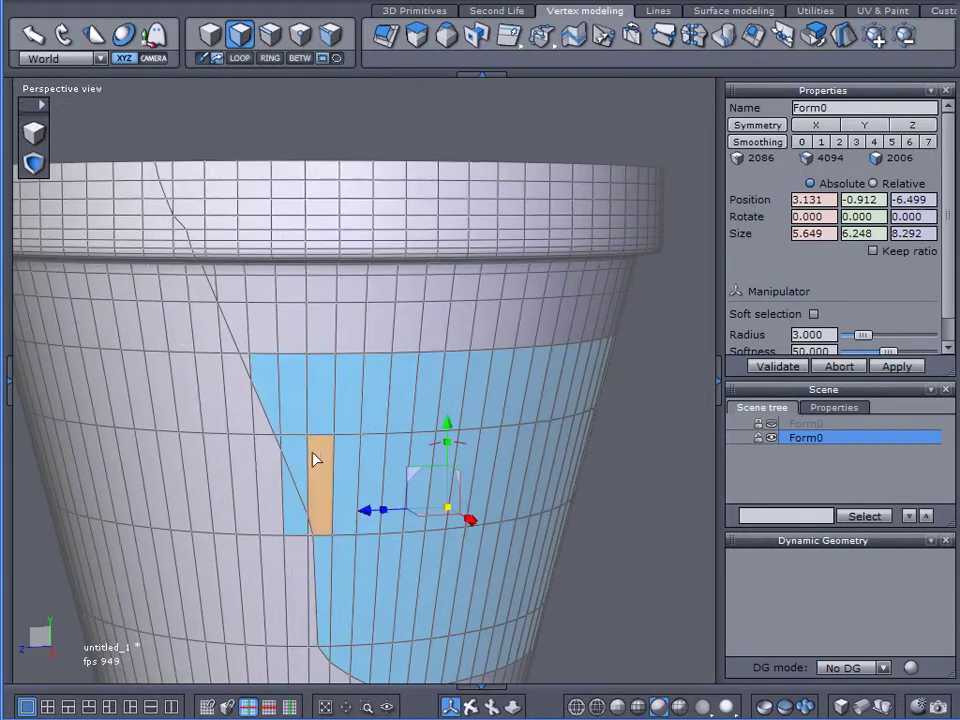
left_click(296, 507, "shift")
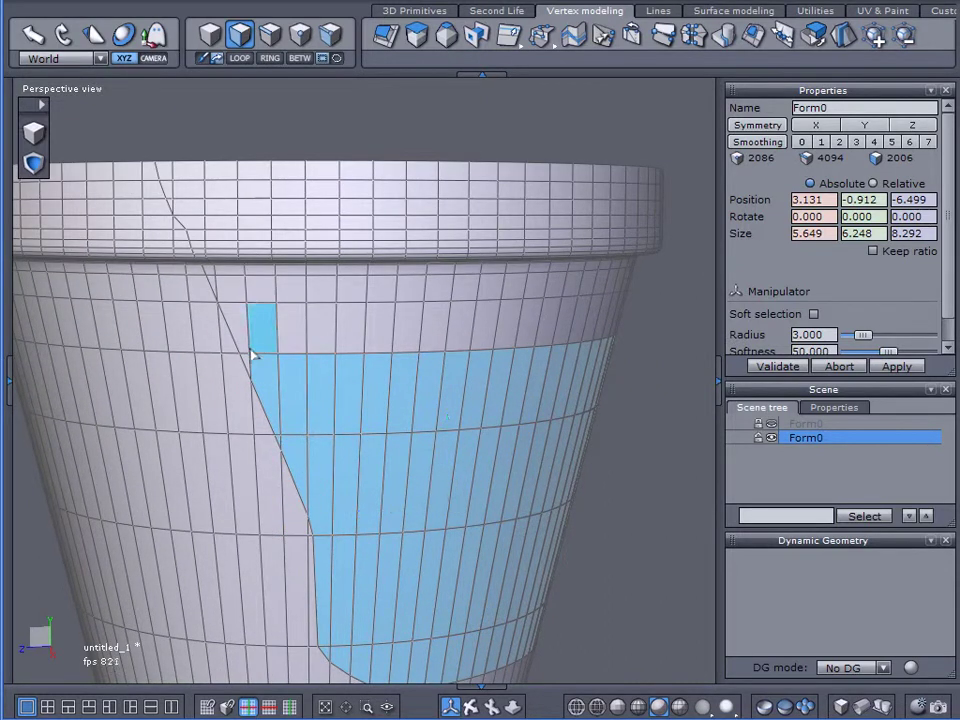
Add the upper wall faces and the outer rim band up to the crack line to the face selection.
left_click(228, 306, "shift")
left_click(214, 286)
mouse_move(285, 269)
left_mouse_down("shift")
mouse_move(253, 331)
mouse_move(314, 276)
mouse_move(373, 340)
mouse_move(413, 264)
left_mouse_up("shift")
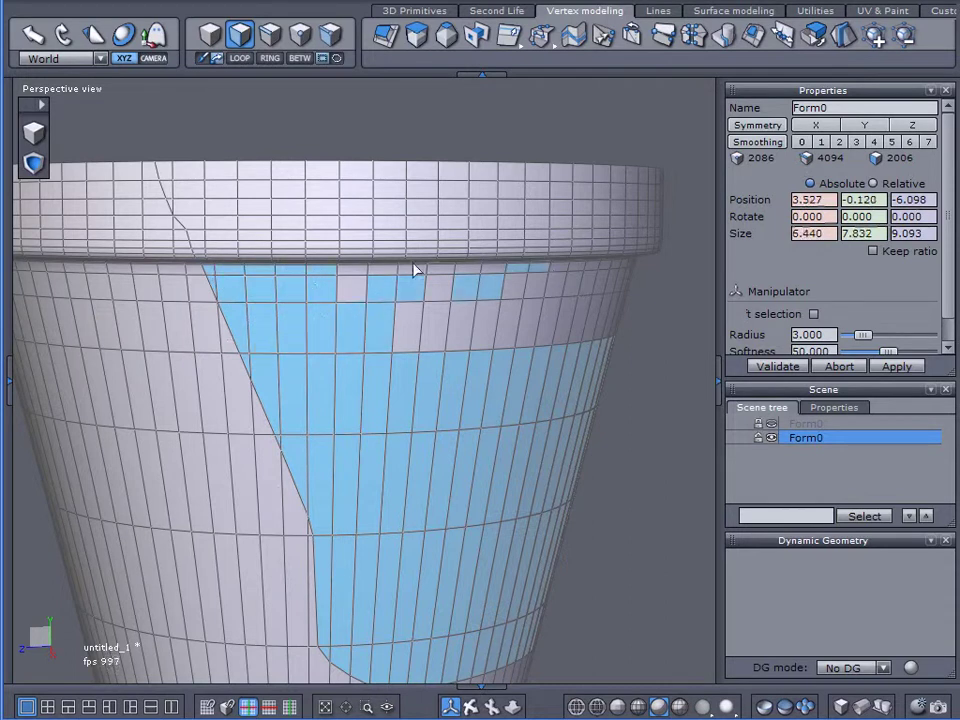
left_click_drag(308, 137, 676, 399)
left_click_drag(166, 172, 166, 192, "shift")
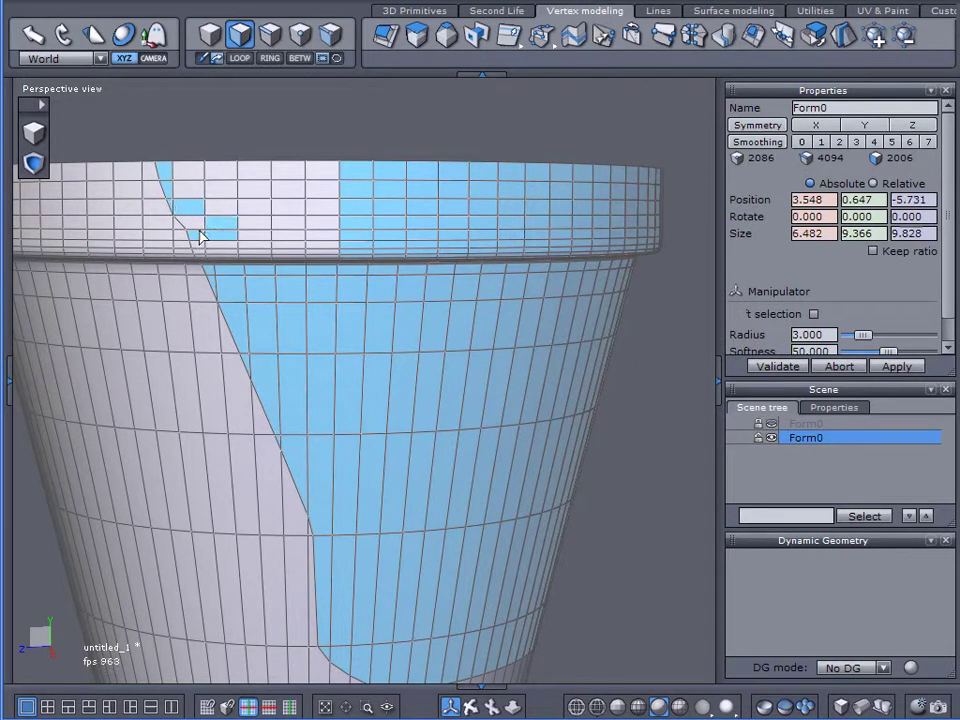
left_click_drag(178, 144, 399, 238, "shift")
left_click(261, 235, "shift")
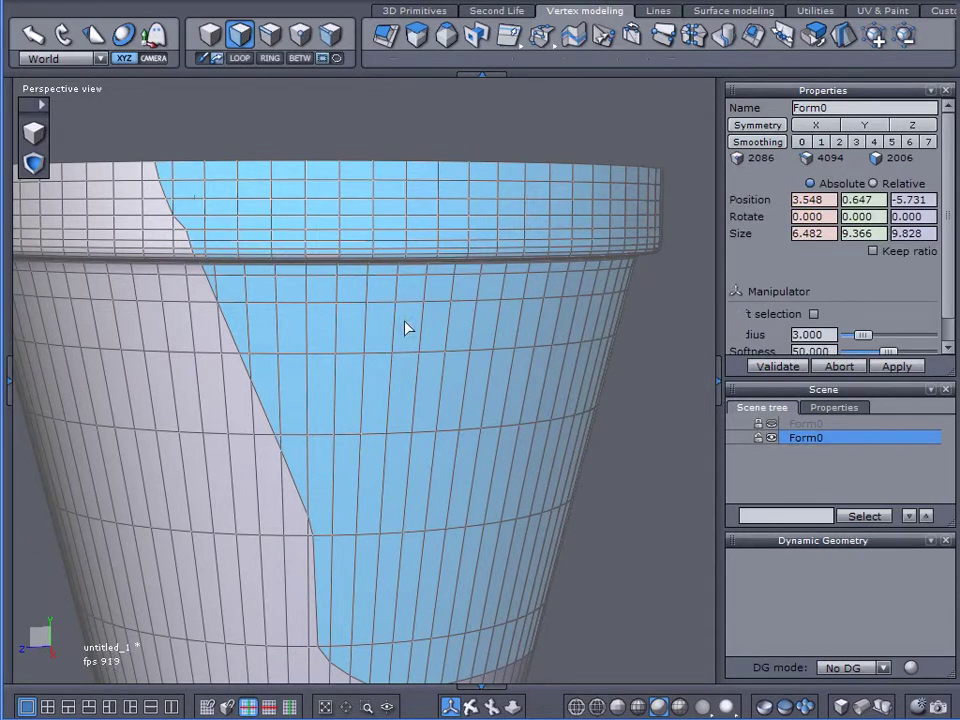
Add the narrow ring faces along the underside of the rim to the face selection.
left_click_drag(420, 369, 398, 160, "alt")
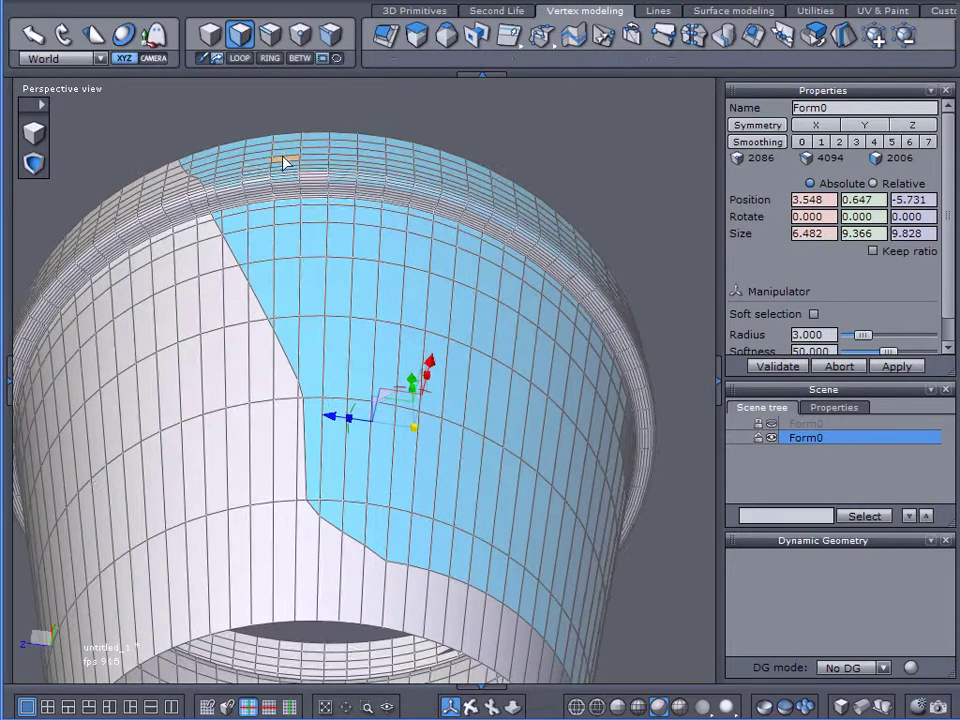
left_click_drag(243, 149, 502, 234, "shift")
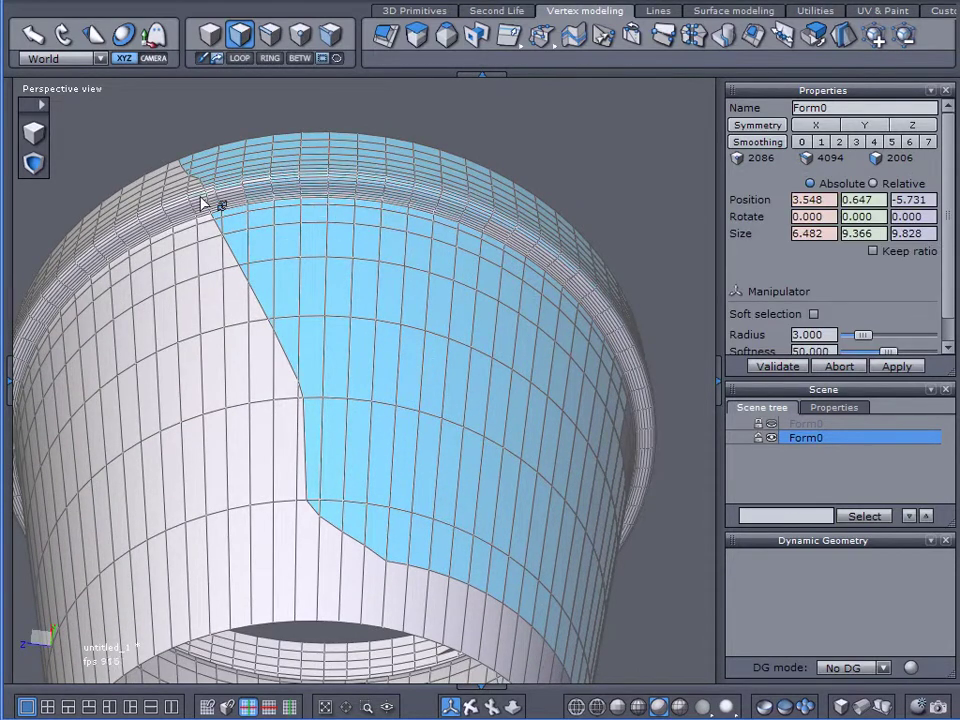
scroll(203, 203, "up", 3)
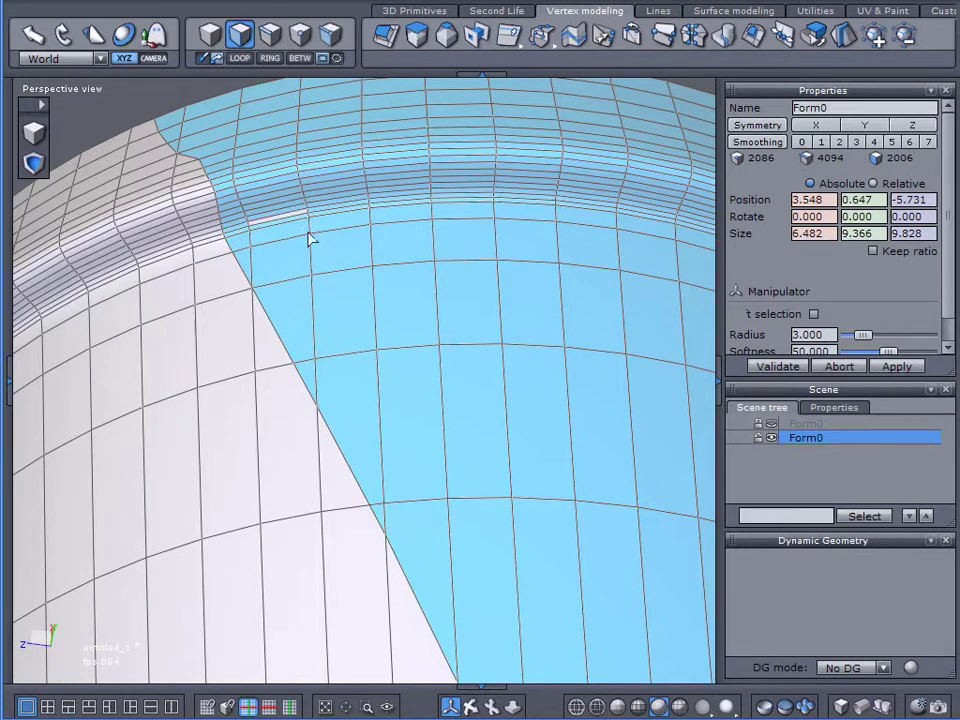
middle_click_drag(450, 256, 86, 302)
left_click_drag(126, 116, 602, 281, "shift")
middle_click_drag(497, 328, 249, 588)
left_click_drag(86, 156, 617, 369)
left_click_drag(204, 111, 664, 332)
left_click_drag(189, 306, 632, 531)
Extend the face selection across the adjacent rim and wall section up to the jagged crack line beside the lower-wall gap.
middle_click_drag(632, 531, 236, 274)
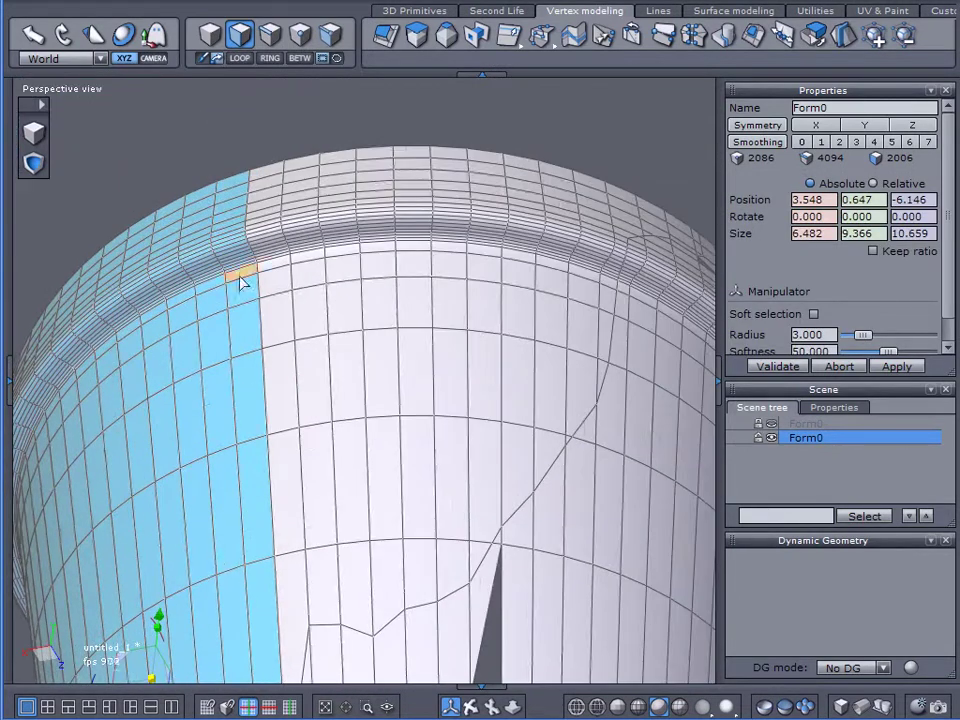
left_click_drag(181, 104, 632, 350)
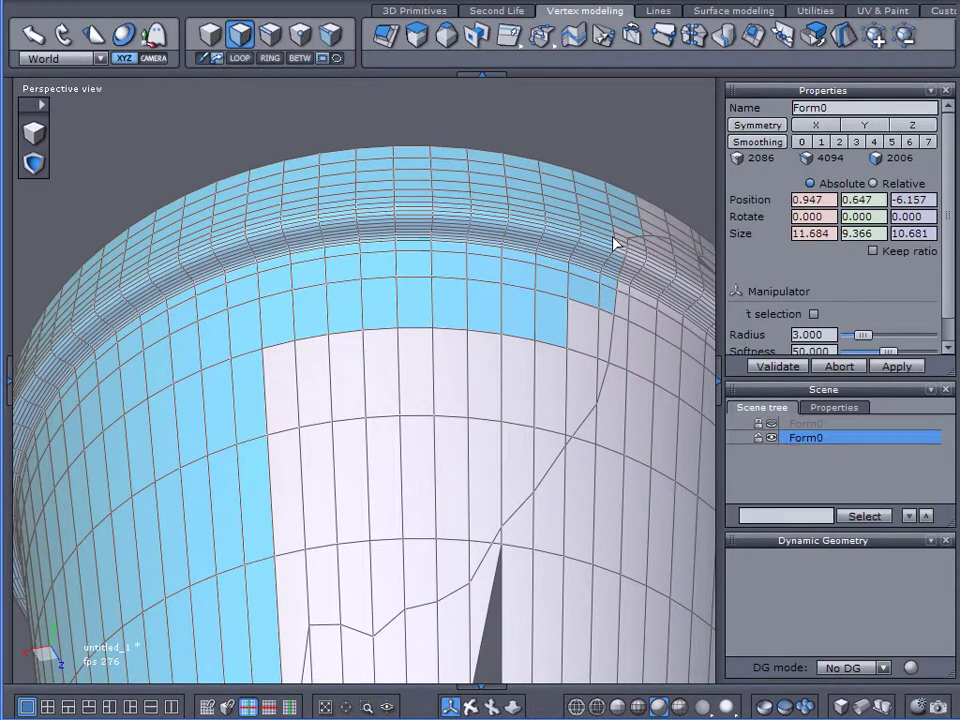
mouse_move(610, 330)
left_mouse_down()
mouse_move(602, 379)
mouse_move(360, 403)
mouse_move(326, 486)
mouse_move(277, 374)
mouse_move(514, 439)
mouse_move(516, 461)
mouse_move(302, 591)
mouse_move(450, 557)
mouse_move(465, 520)
left_mouse_up()
scroll(486, 461, "down", 2)
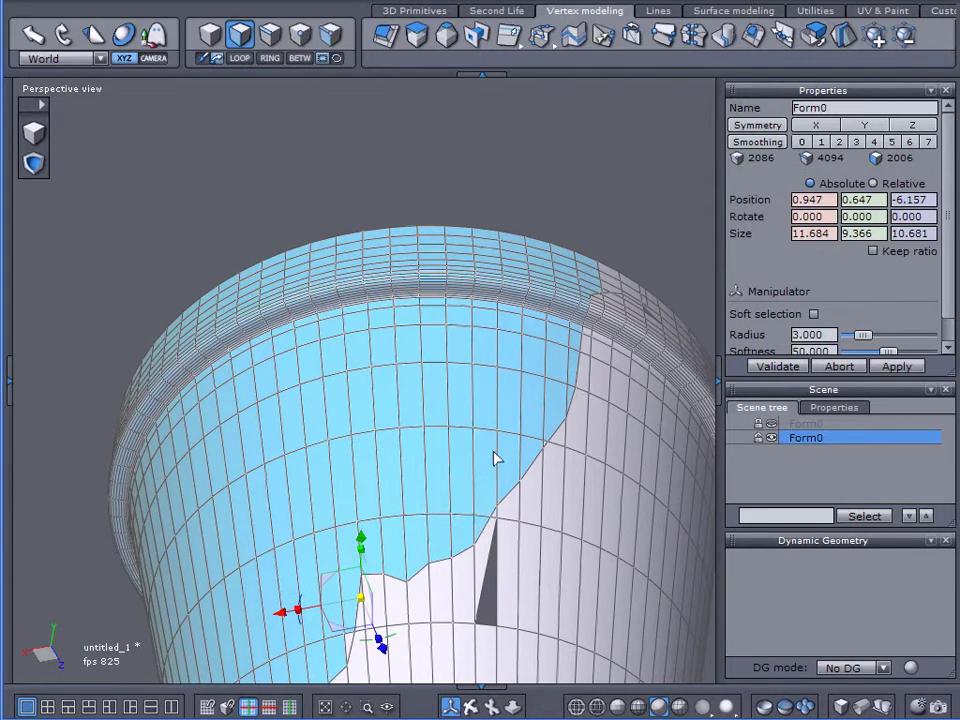
Add the remaining rim faces beside the stepped end of the crack line and delete all selected faces.
scroll(497, 463, "up", 5)
left_click(268, 466, "shift")
scroll(540, 273, "down", 3)
left_click_drag(541, 390, 541, 399, "alt")
scroll(540, 400, "up", 6)
scroll(450, 362, "down", 6)
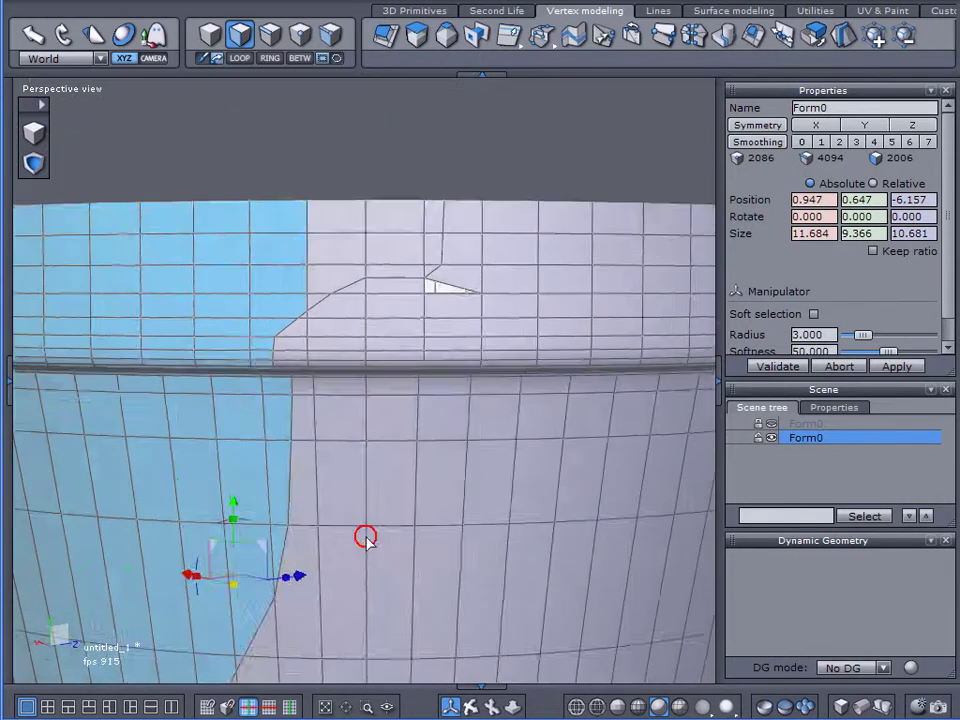
left_click_drag(366, 537, 326, 433, "alt")
mouse_move(212, 367)
left_mouse_down("shift")
mouse_move(199, 388)
mouse_move(251, 302)
mouse_move(326, 297)
left_mouse_up("shift")
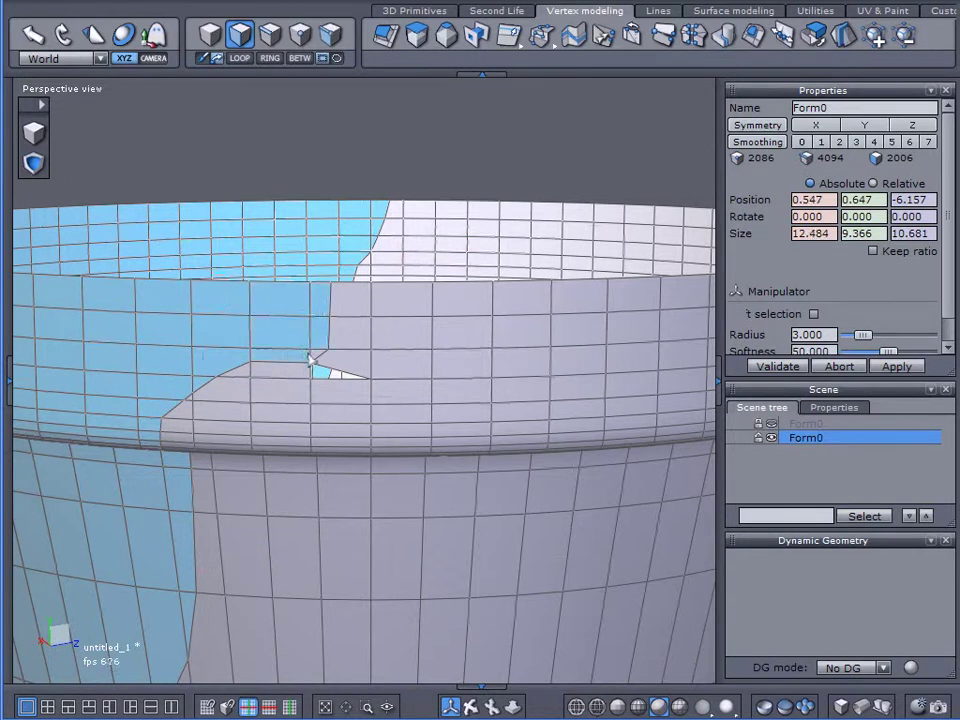
key("Delete")
Fill the narrow triangular gap in the lower wall with a three-point Facet snapped to its corners, and validate it.
scroll(261, 366, "down", 8)
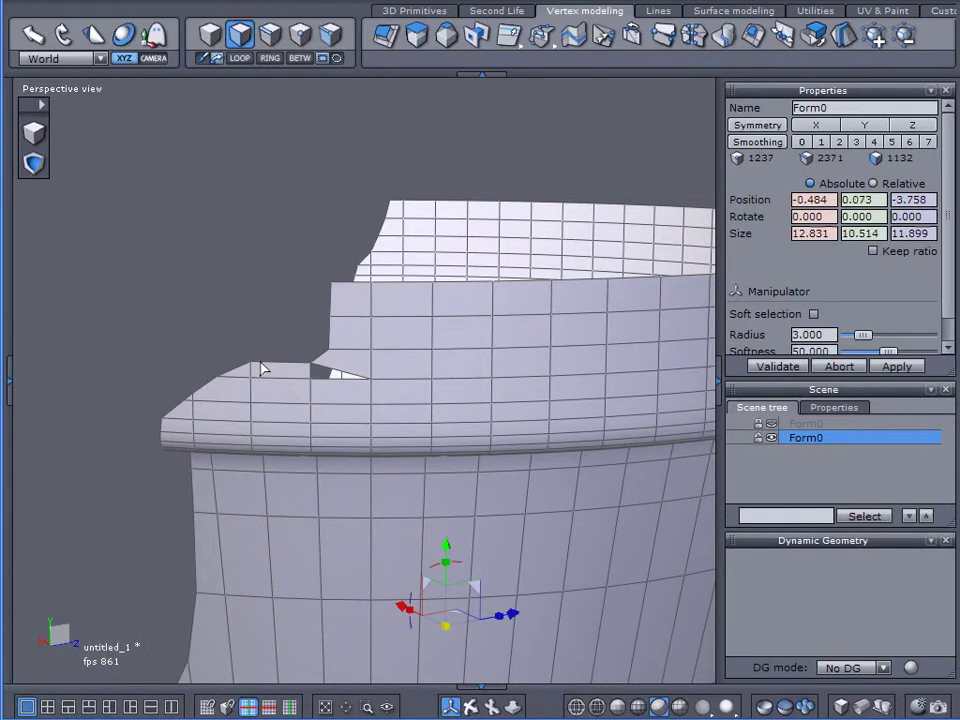
left_click_drag(259, 356, 641, 377, "alt")
mouse_move(331, 446)
left_mouse_down("alt")
mouse_move(446, 516)
mouse_move(476, 500)
mouse_move(331, 446)
left_mouse_up("alt")
right_click_drag(333, 453, 205, 478)
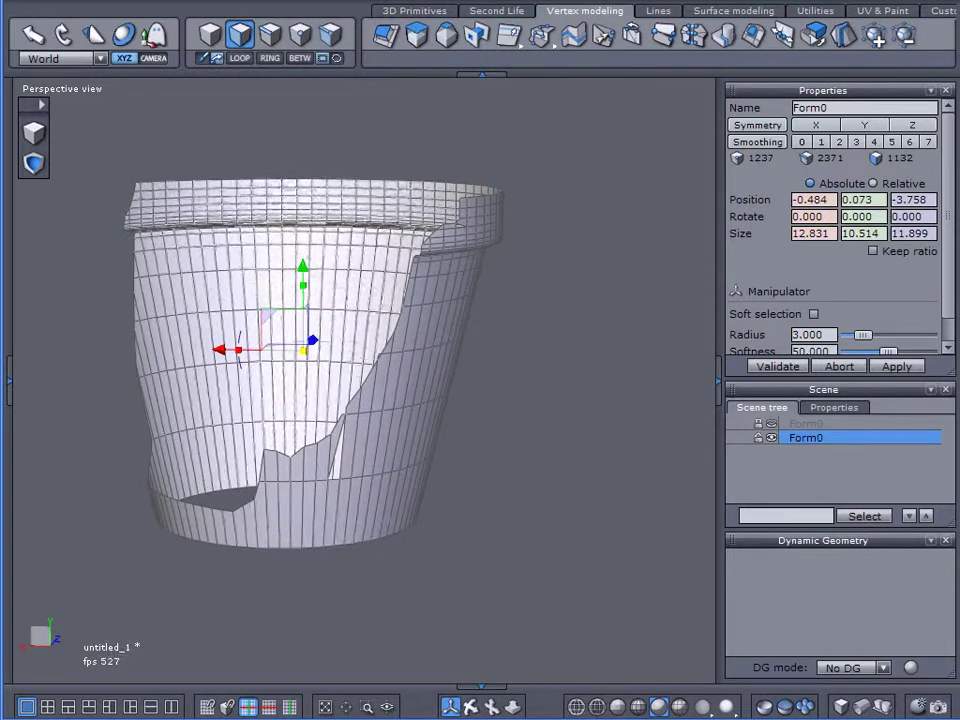
scroll(329, 475, "up", 4)
right_click_drag(369, 471, 443, 480)
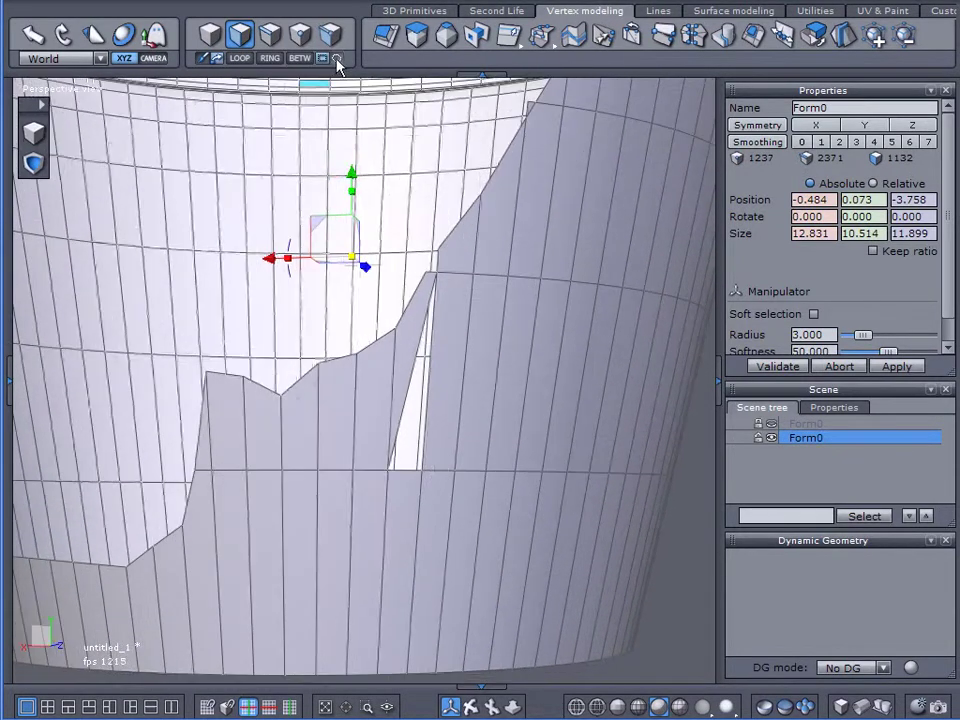
left_click(408, 11)
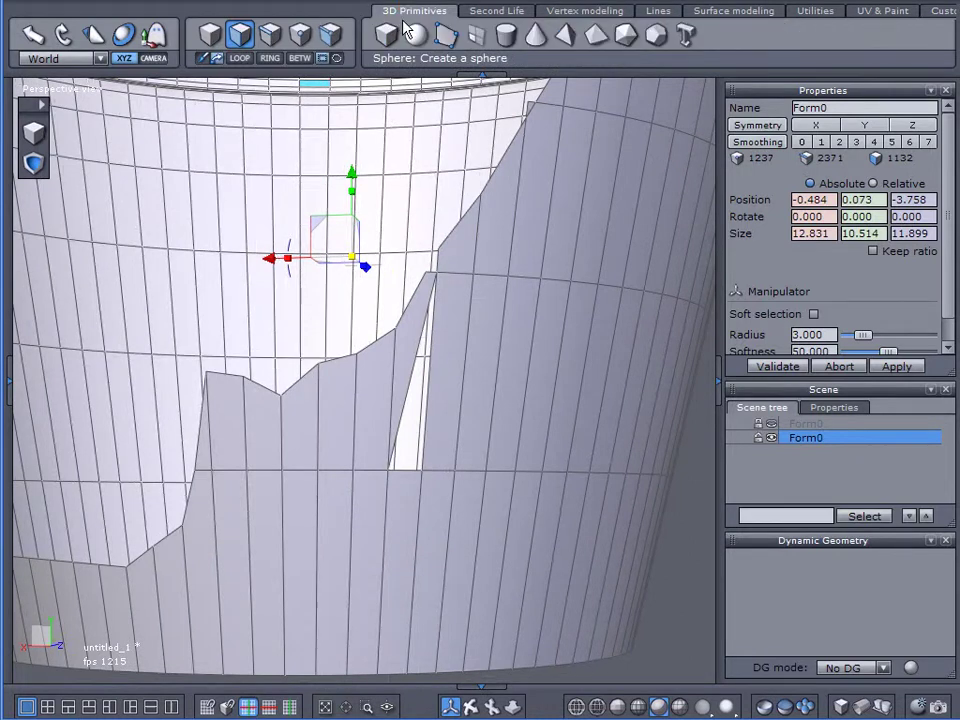
left_click(446, 34)
scroll(457, 334, "up", 3)
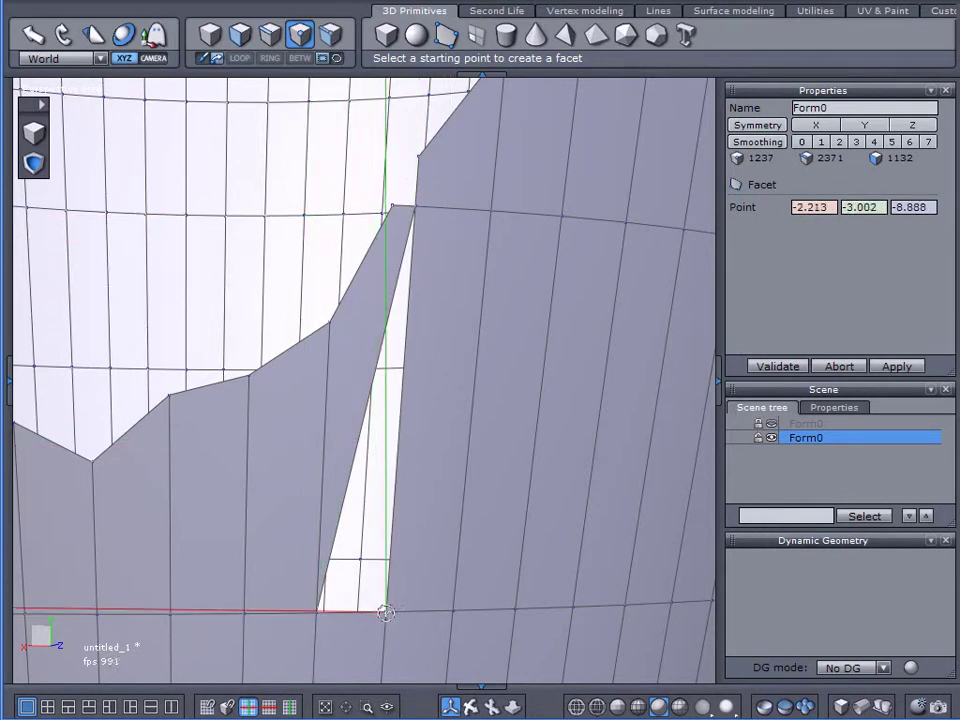
middle_click_drag(436, 470, 473, 467)
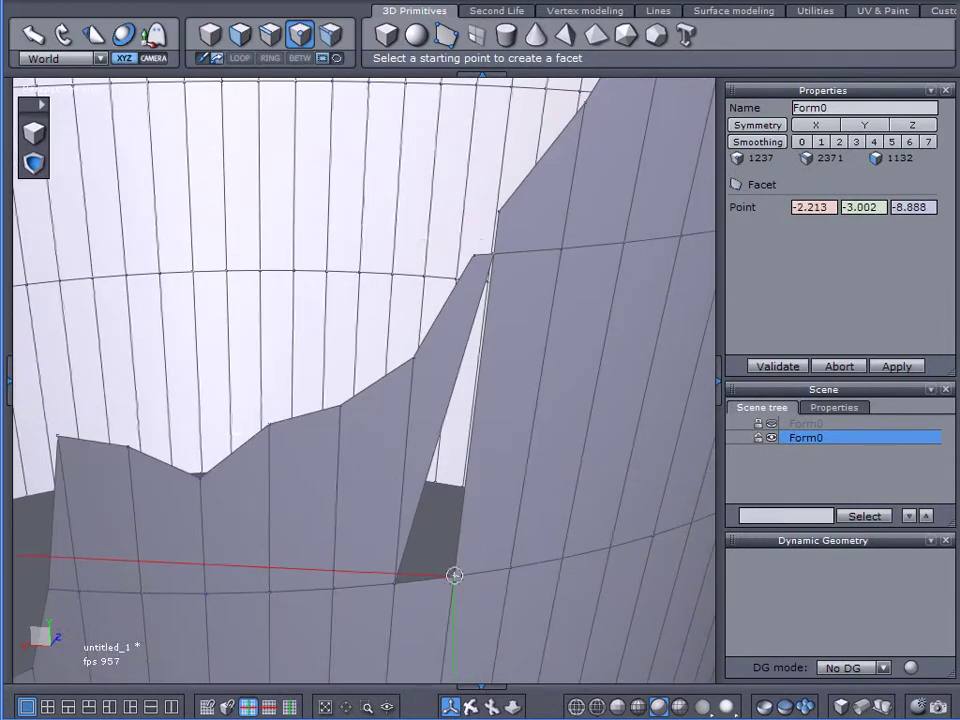
left_click(455, 573)
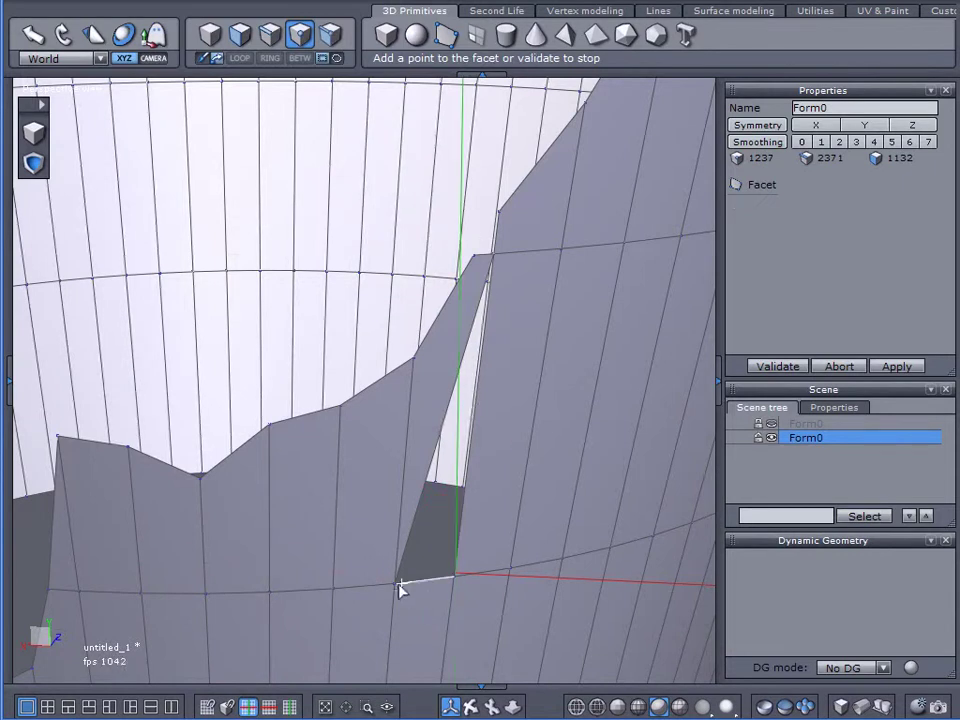
left_click(398, 589)
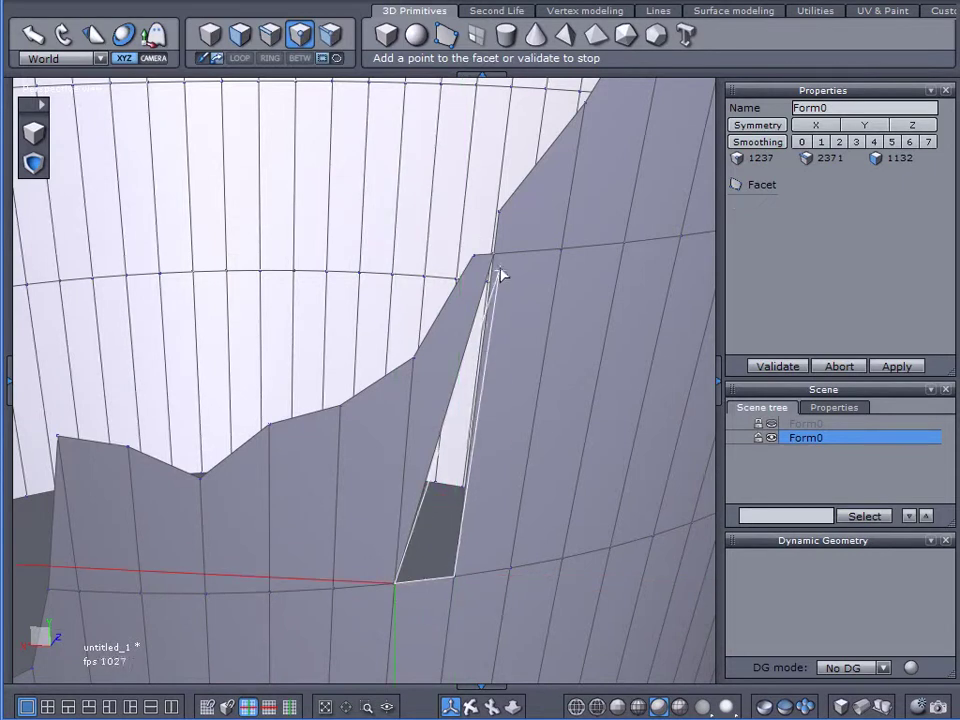
middle_click_drag(515, 337, 485, 415)
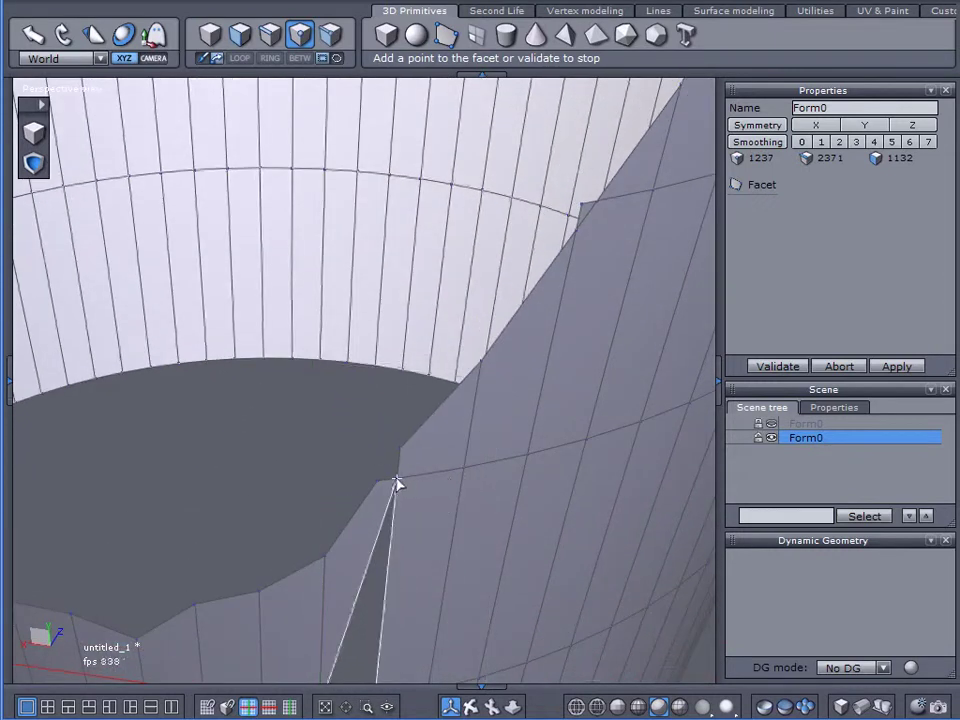
left_click(398, 481)
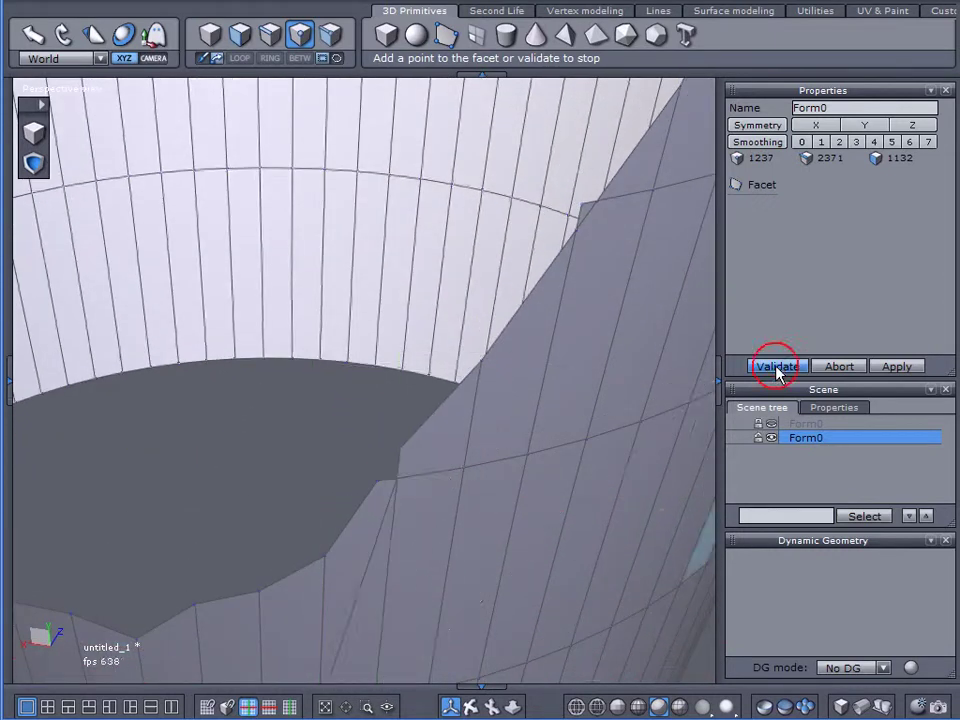
left_click(776, 366)
Fill the small triangular gap in the rim band with a three-point Facet on its corner vertices, and validate it.
scroll(516, 435, "down", 5)
middle_click_drag(533, 445, 499, 452)
scroll(460, 369, "up", 5)
scroll(462, 369, "down", 3)
middle_click_drag(463, 369, 429, 476)
scroll(352, 407, "up", 4)
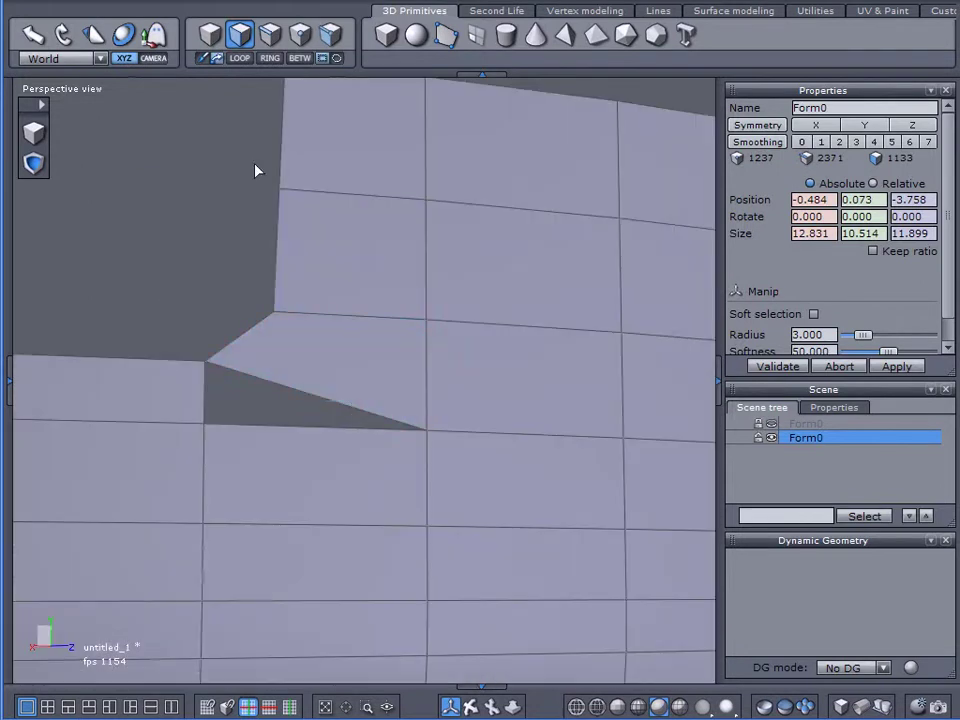
left_click(445, 36)
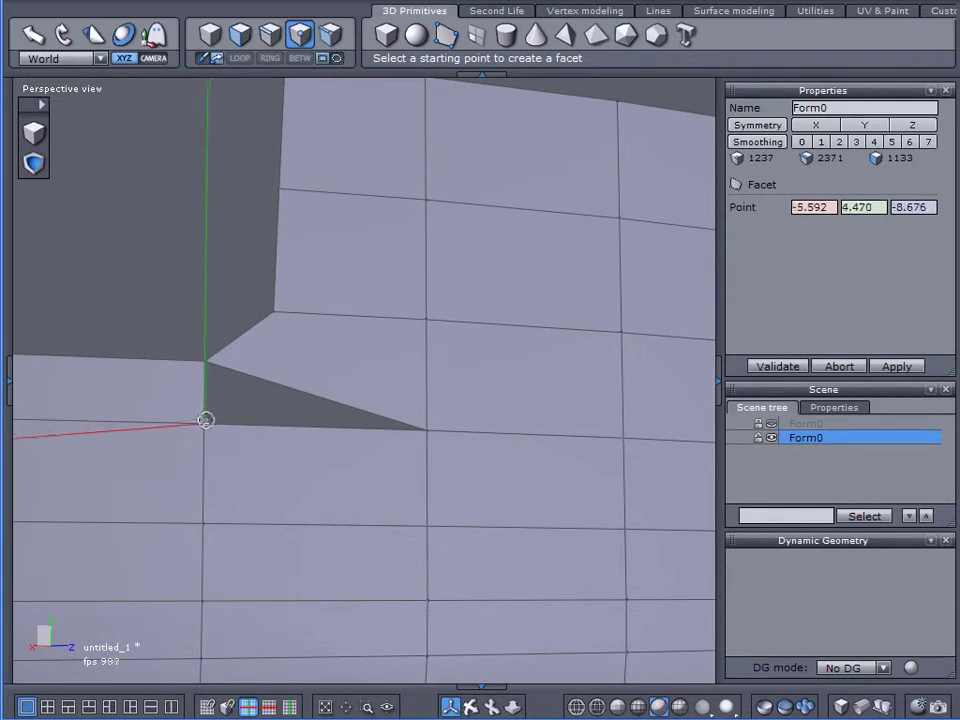
left_click(203, 424)
left_click(205, 362)
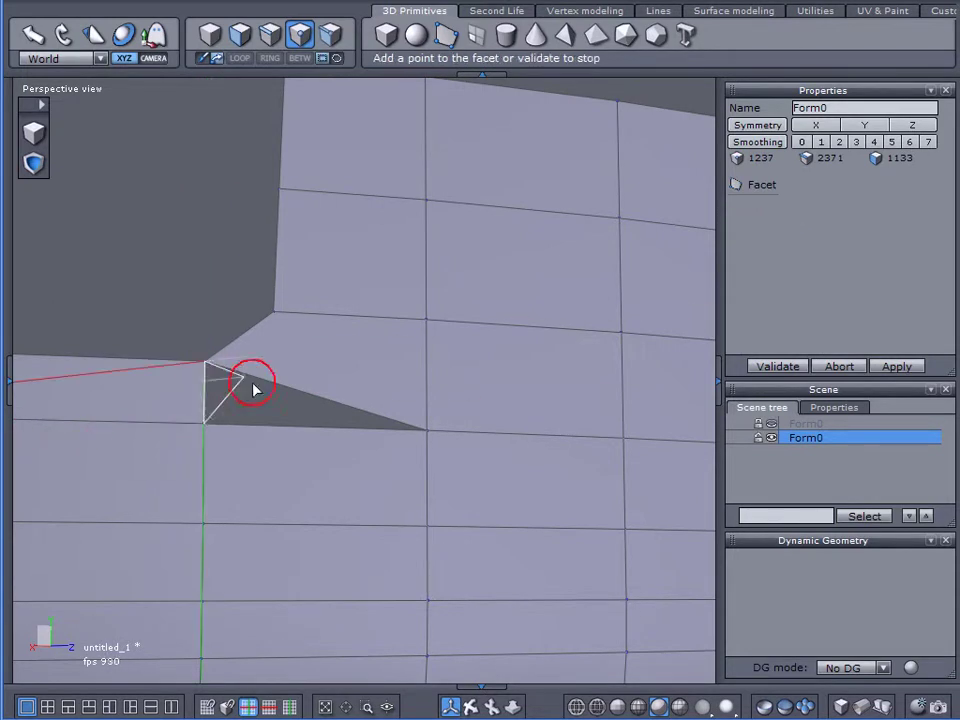
left_click(428, 428)
left_click(775, 367)
Deselect the pot and examine its broken edge and walls from several sides.
scroll(418, 372, "down", 6)
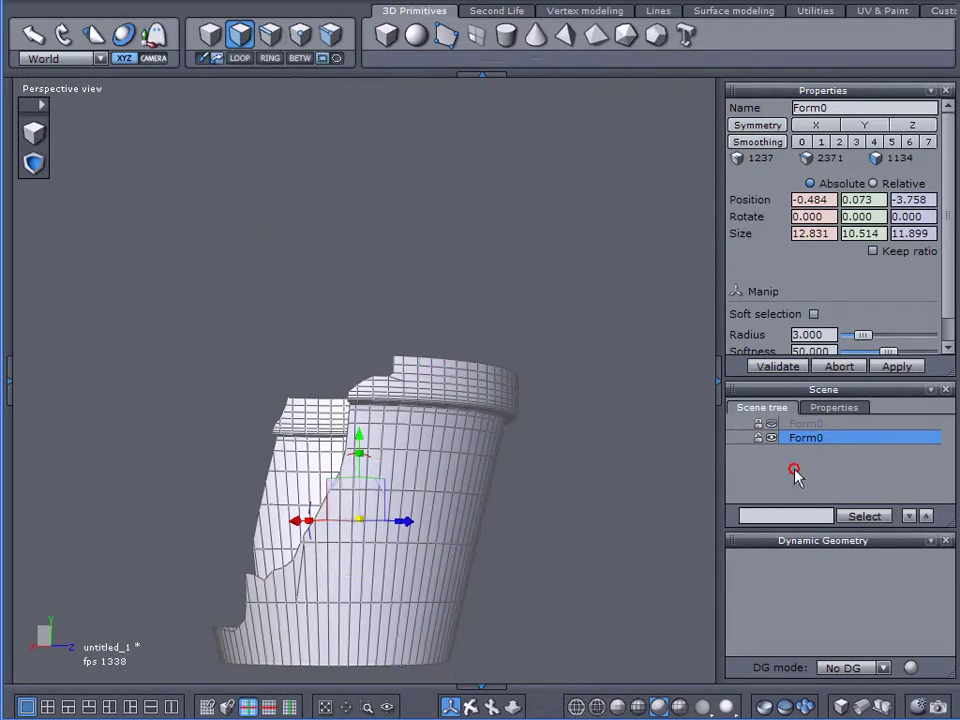
left_click(798, 479)
middle_click_drag(617, 440, 578, 350)
left_click_drag(446, 444, 508, 391, "alt")
right_click_drag(508, 397, 560, 430)
right_click_drag(736, 440, 588, 557)
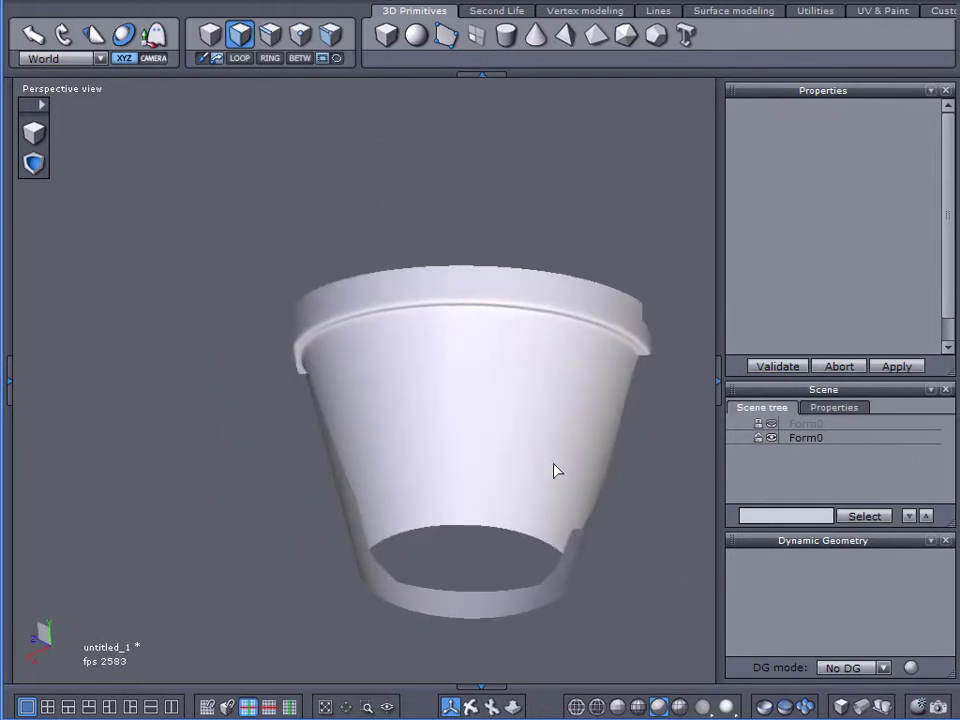
Select the whole pot and rotate it about its vertical axis to about -43.4 degrees.
left_click(553, 411)
right_click_drag(551, 414, 518, 502)
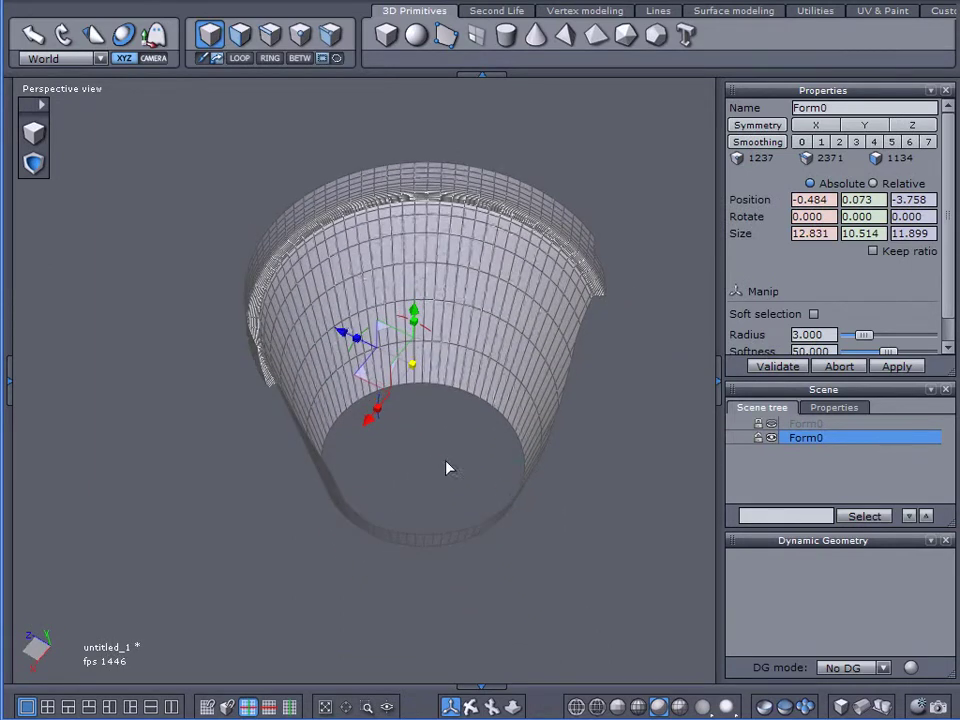
left_click_drag(352, 358, 340, 308)
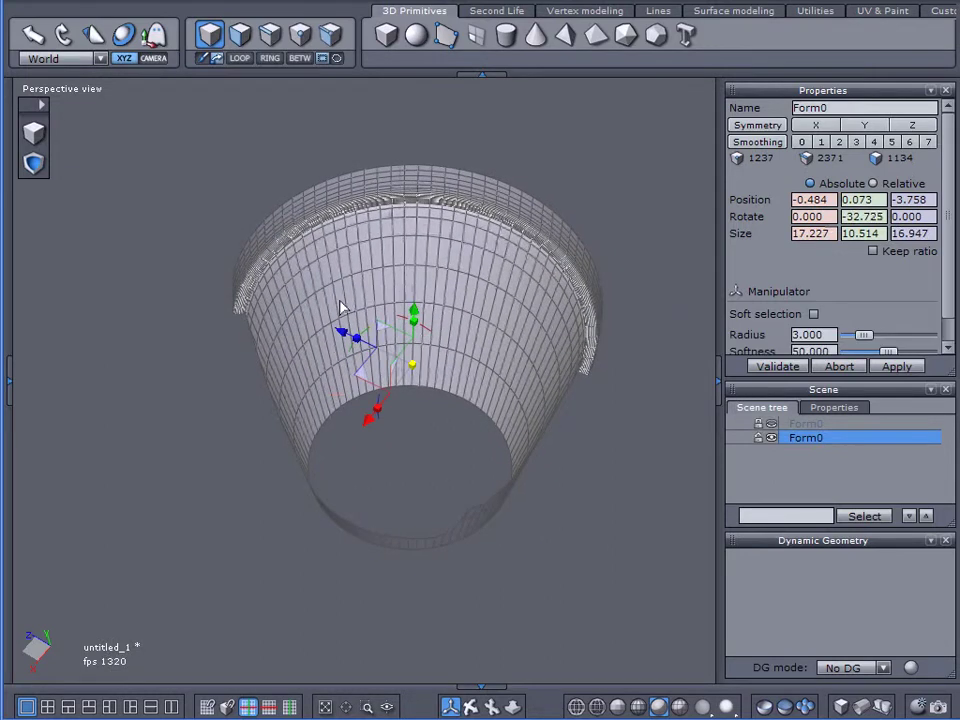
right_click_drag(370, 336, 378, 440)
mouse_move(358, 346)
left_mouse_down()
mouse_move(360, 336)
mouse_move(368, 342)
left_mouse_up()
right_click_drag(368, 342, 495, 452)
middle_click_drag(495, 452, 447, 421)
scroll(429, 367, "up", 2)
scroll(430, 368, "down", 2)
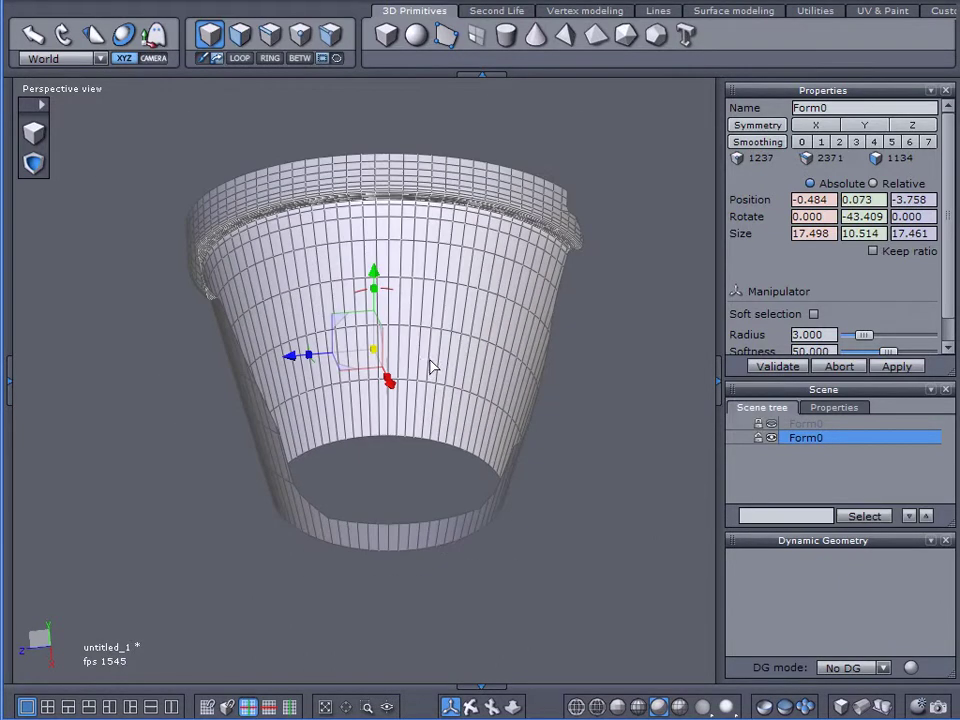
Rename the pot object as Pot.
right_click_drag(454, 416, 447, 421)
double_click(854, 106)
type("Pot")
key("Return")
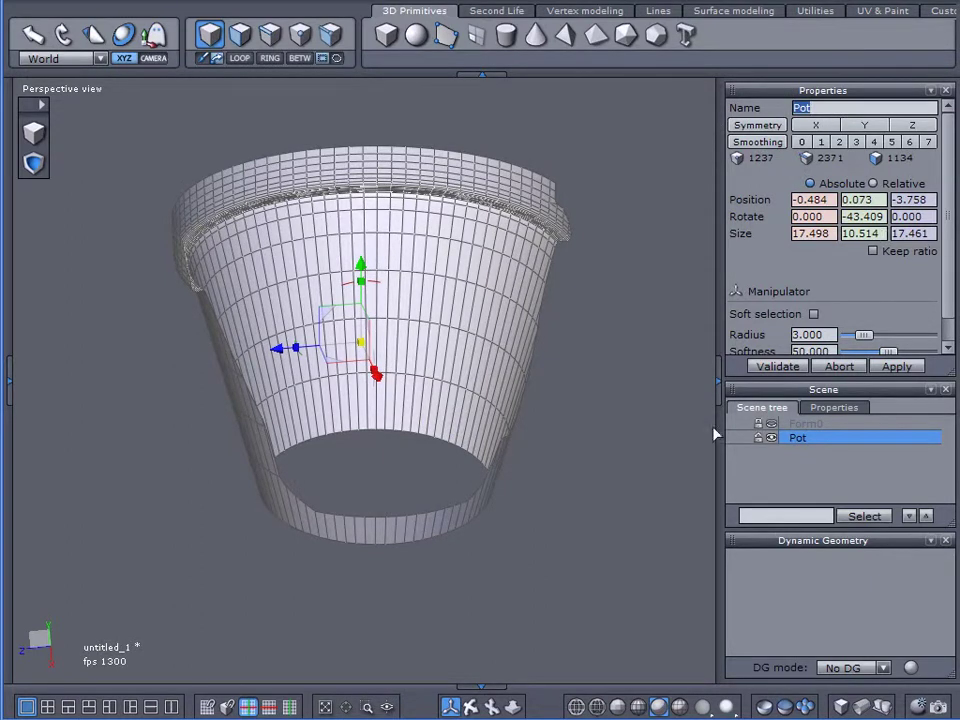
Start the Save as command for the broken pot model.
middle_click_drag(420, 415, 367, 423)
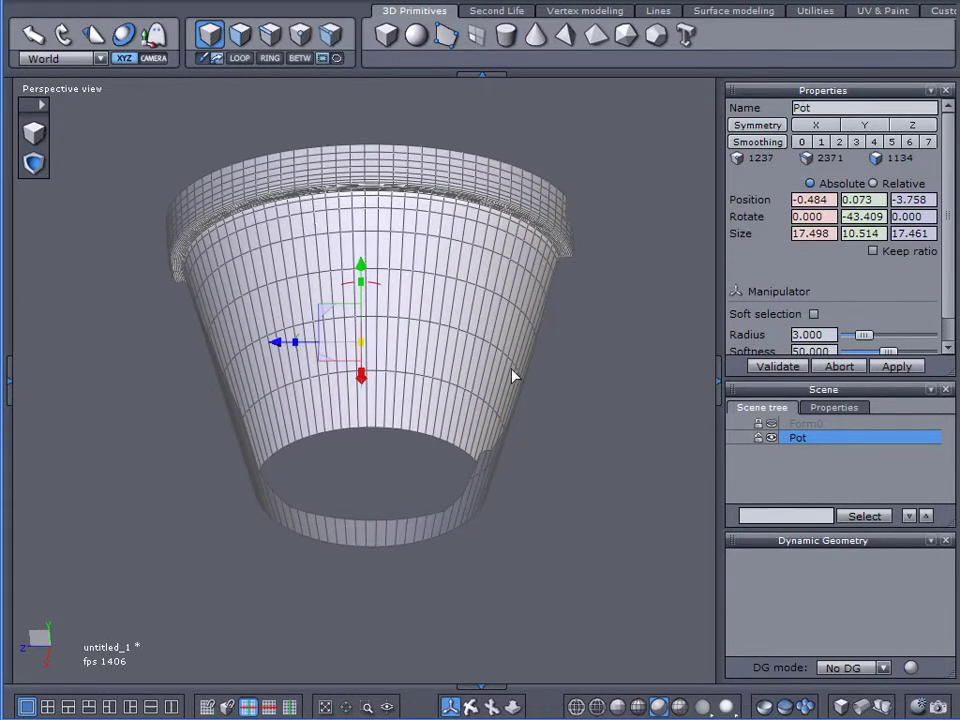
middle_click_drag(430, 584, 520, 450)
middle_click_drag(424, 335, 305, 345)
left_click(18, 18)
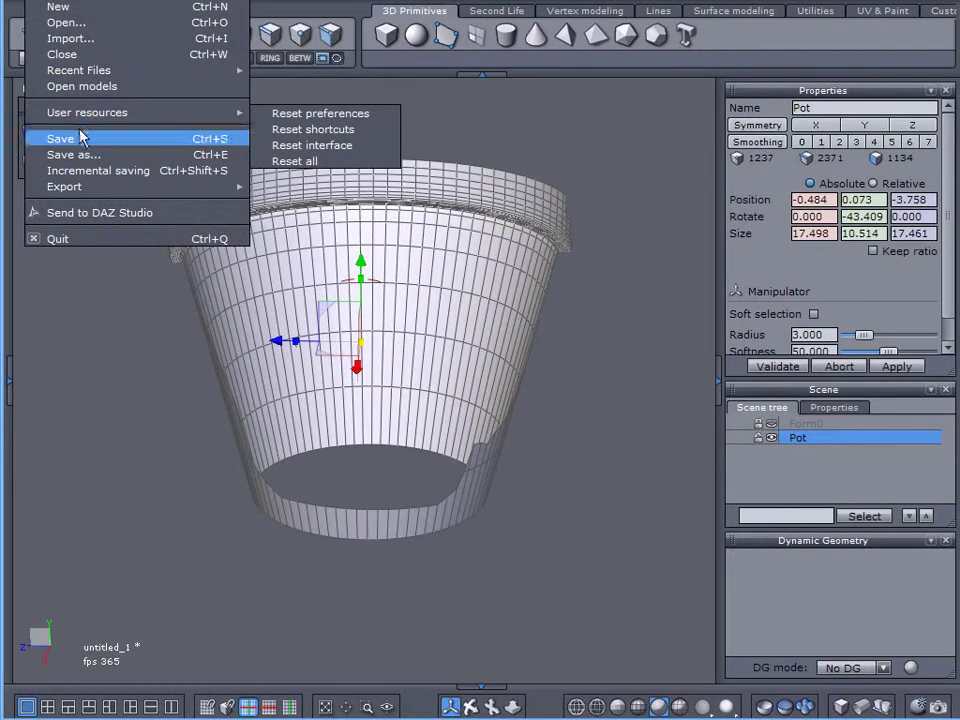
left_click(68, 155)
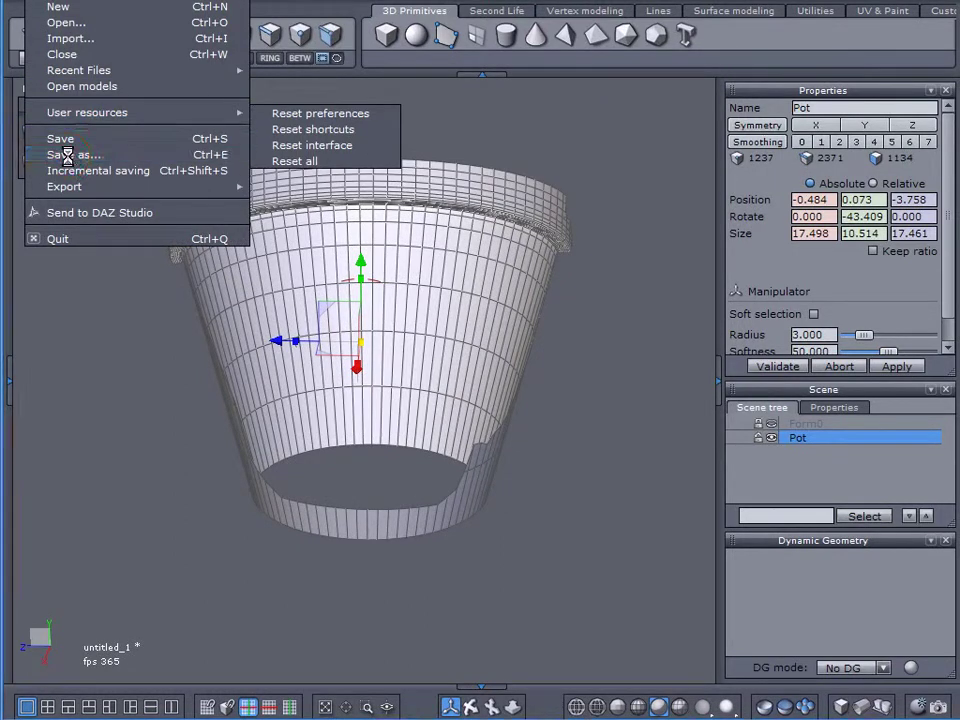